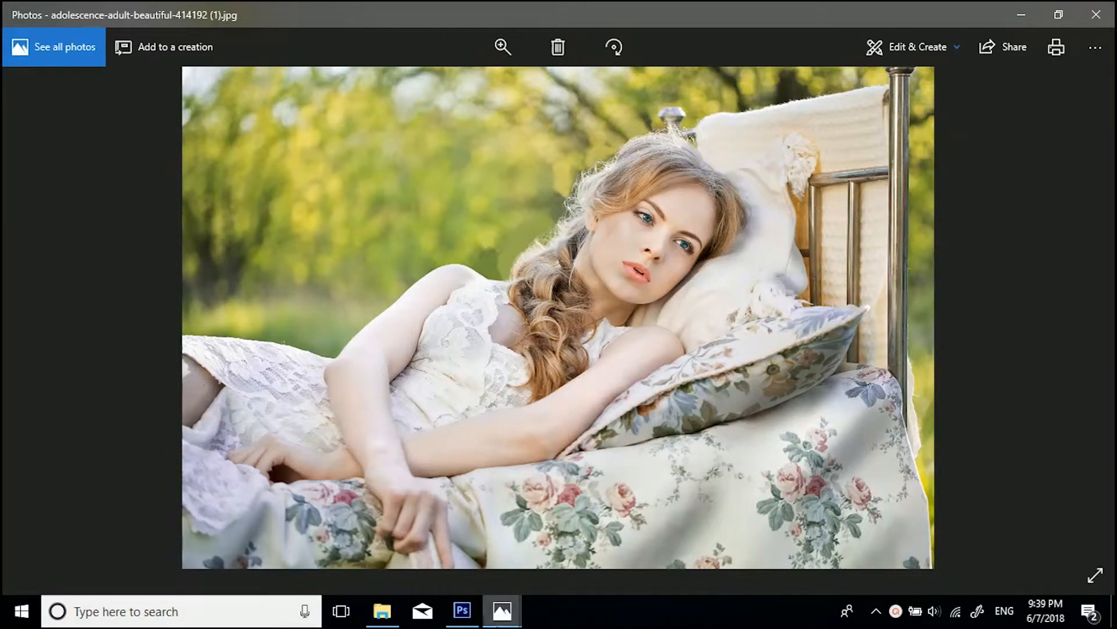
Step: Compare the original portrait with the Vintage Look version and close both images
mouse_move(501, 610)
click(455, 551)
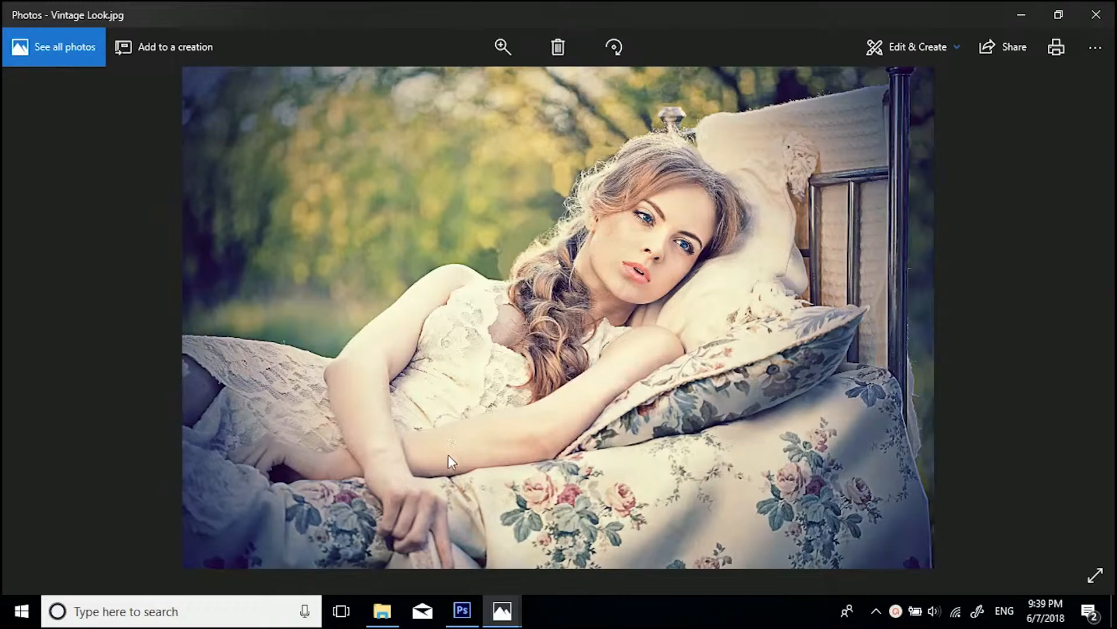
mouse_move(502, 614)
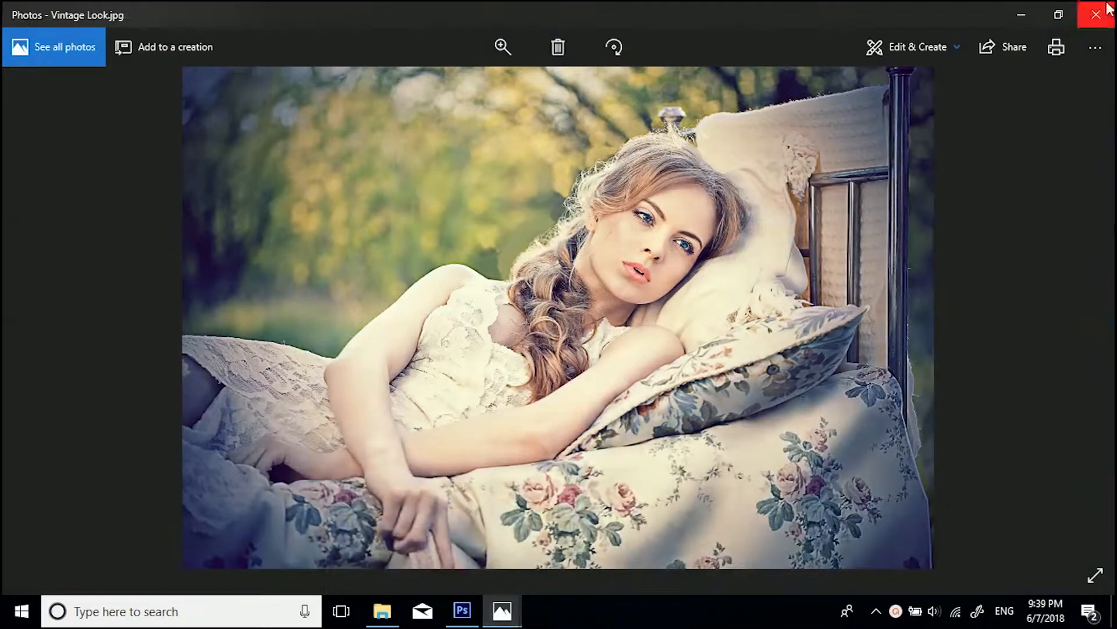
click(1096, 14)
click(1089, 16)
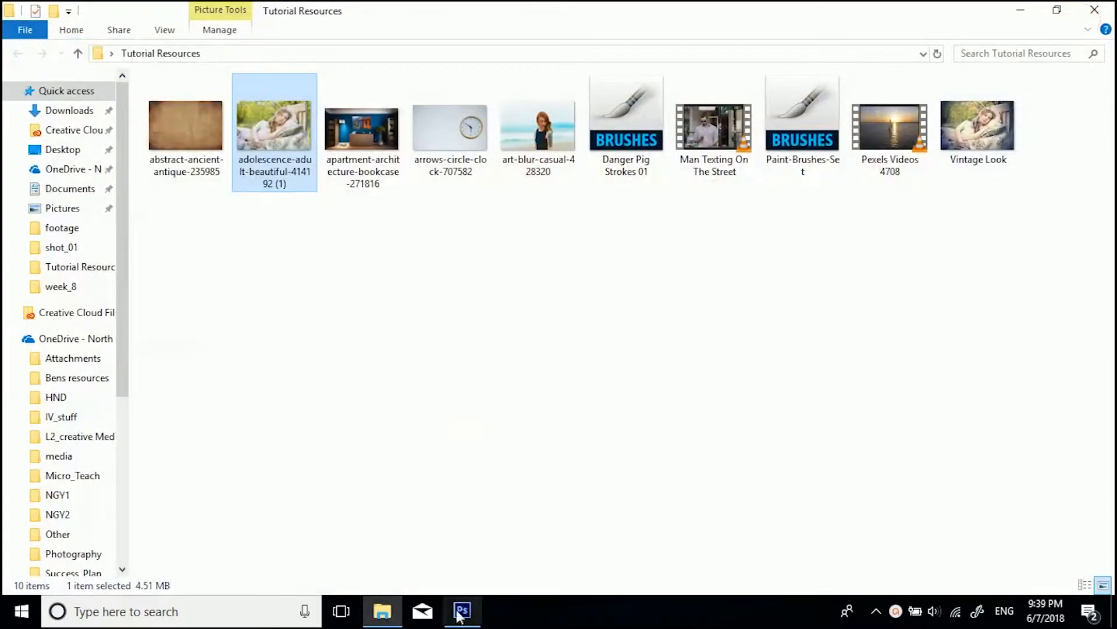
Step: Switch to Photoshop and open adolescence-adult-beautiful-414192 (1).jpg from the Tutorial Resources folder
click(461, 611)
click(48, 12)
click(67, 46)
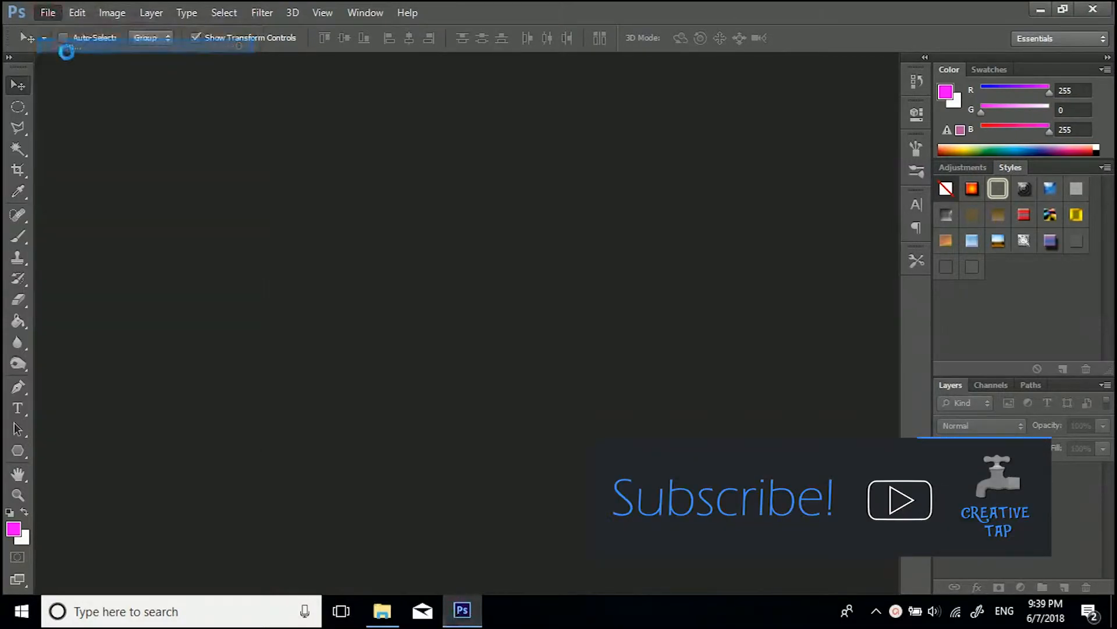
click(544, 154)
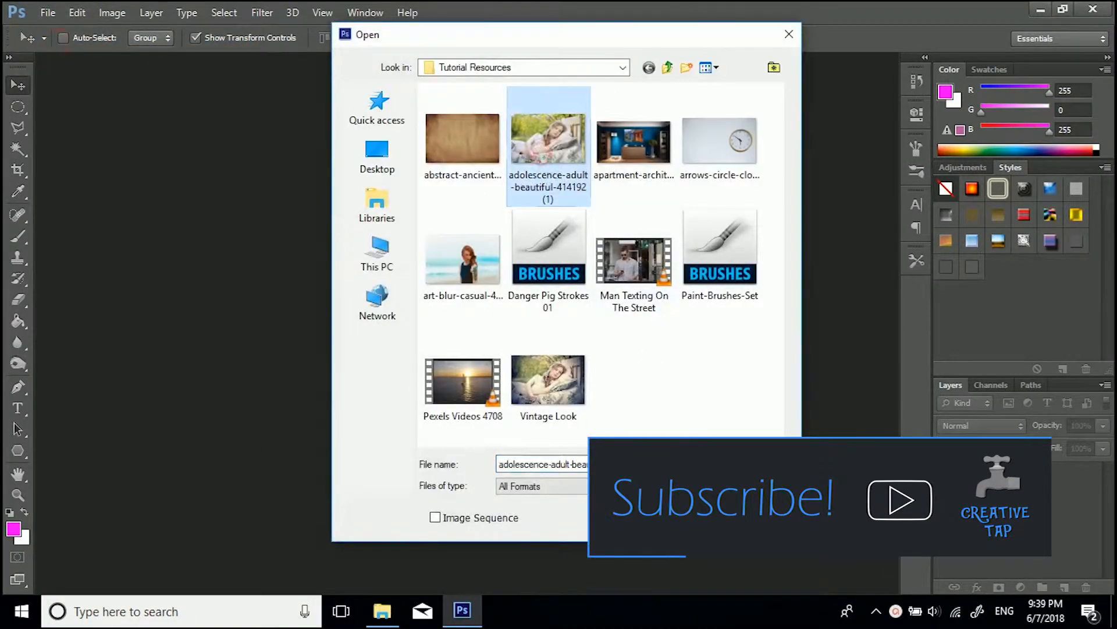
double_click(544, 155)
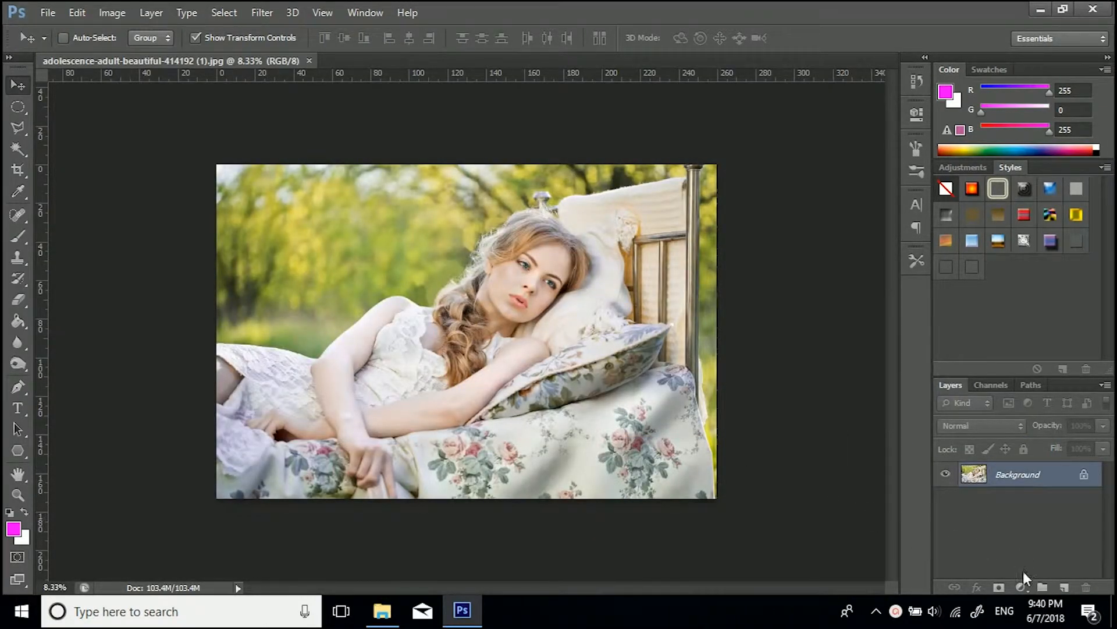
Step: Add a Levels adjustment layer above the Background and raise the black input level slightly to deepen the shadows
click(1021, 587)
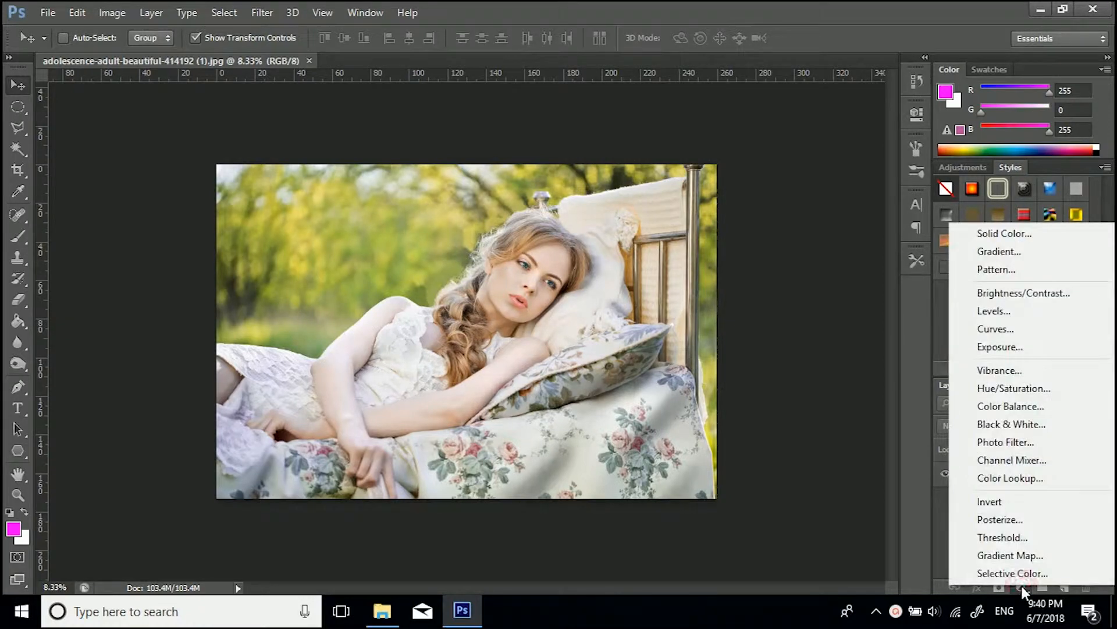
click(1010, 311)
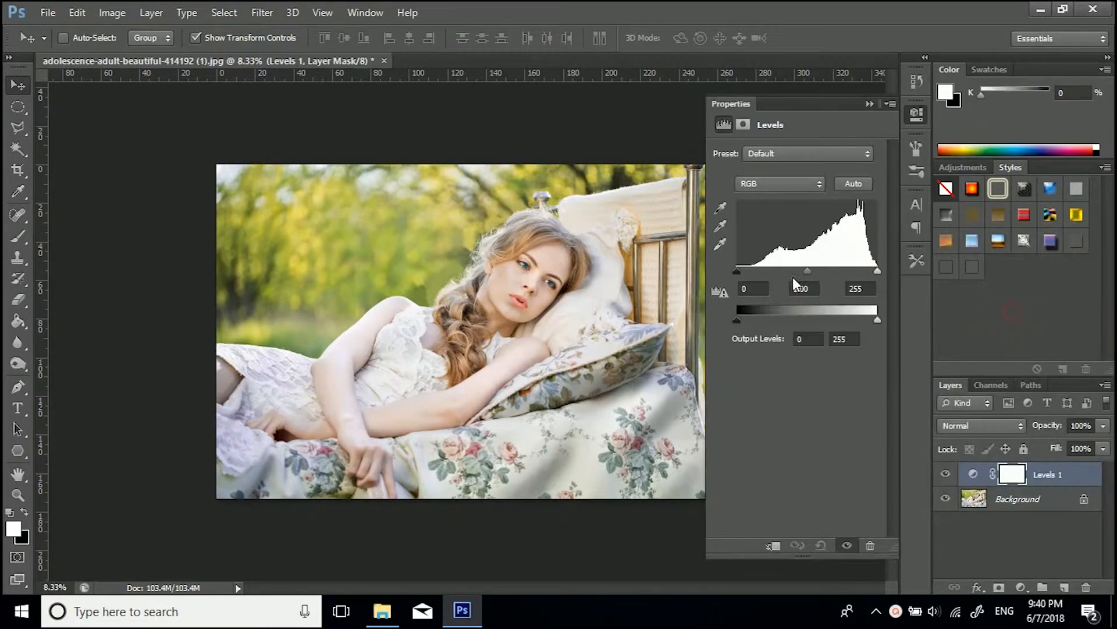
mouse_move(735, 274)
mouse_down()
mouse_move(747, 273)
mouse_move(738, 285)
mouse_up()
text(1)
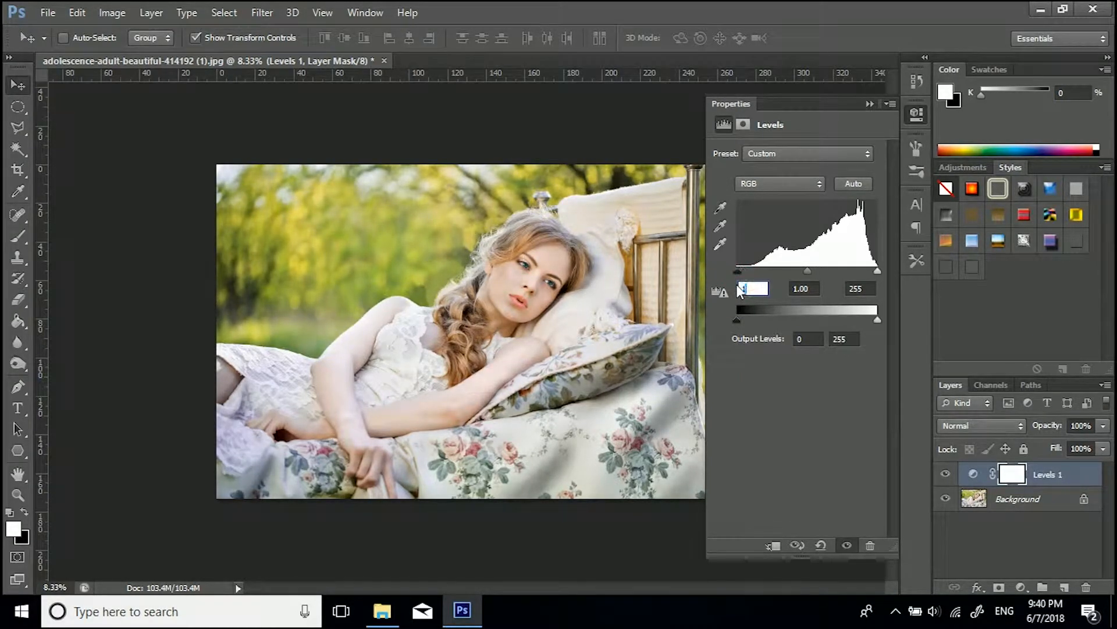
click(987, 545)
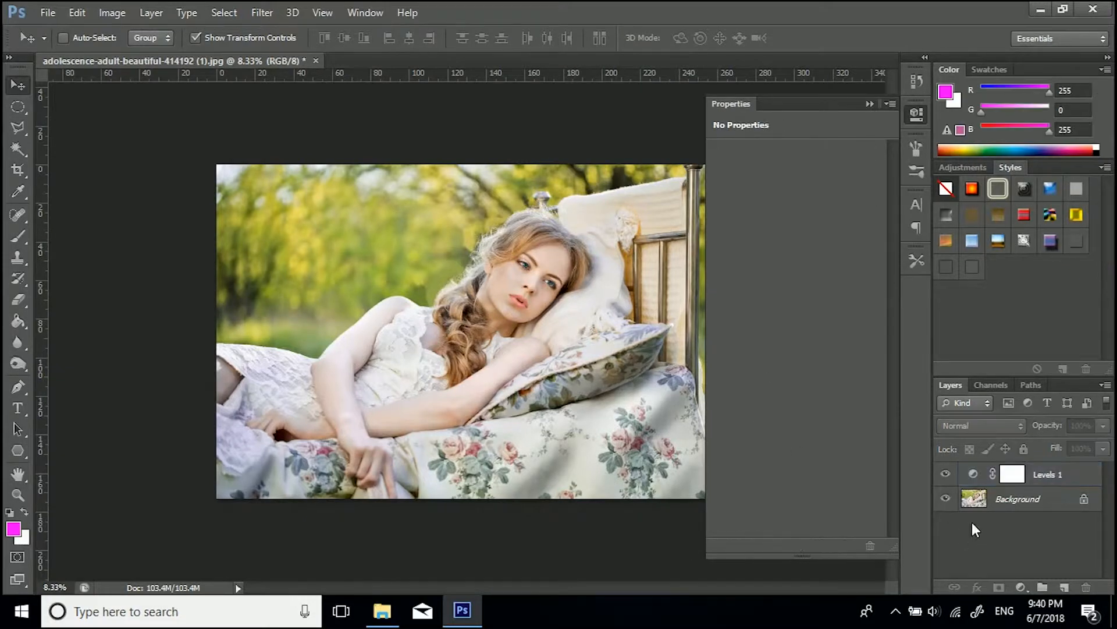
click(871, 104)
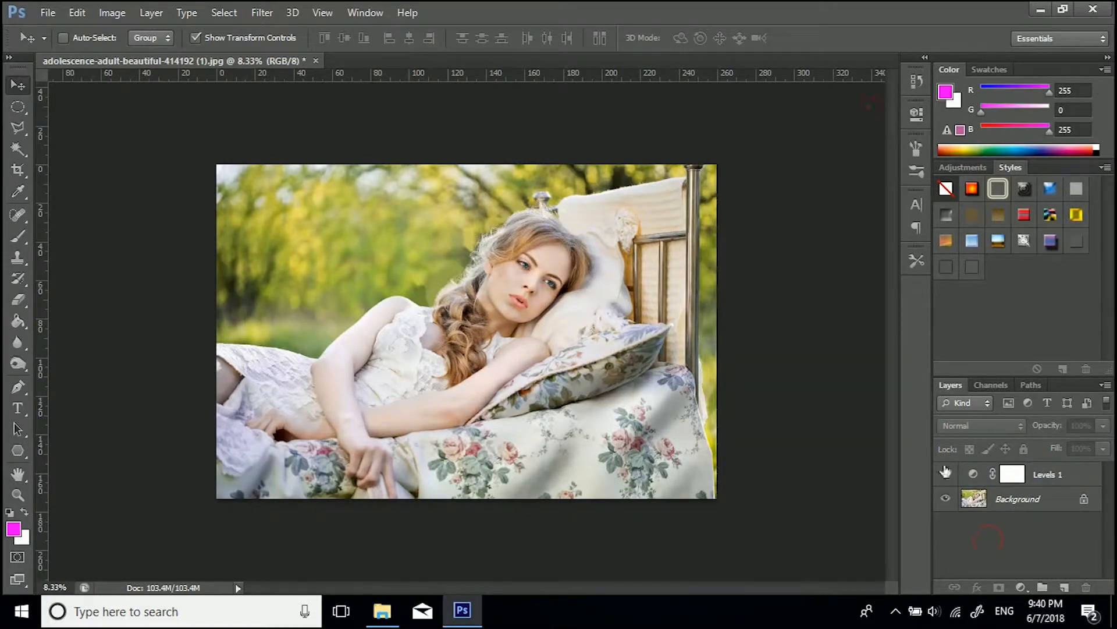
click(946, 474)
Step: Duplicate the Background layer above the Levels adjustment and apply a High Pass filter with a 12-pixel radius to the copy
drag(1023, 504, 1064, 586)
drag(1022, 507, 1019, 473)
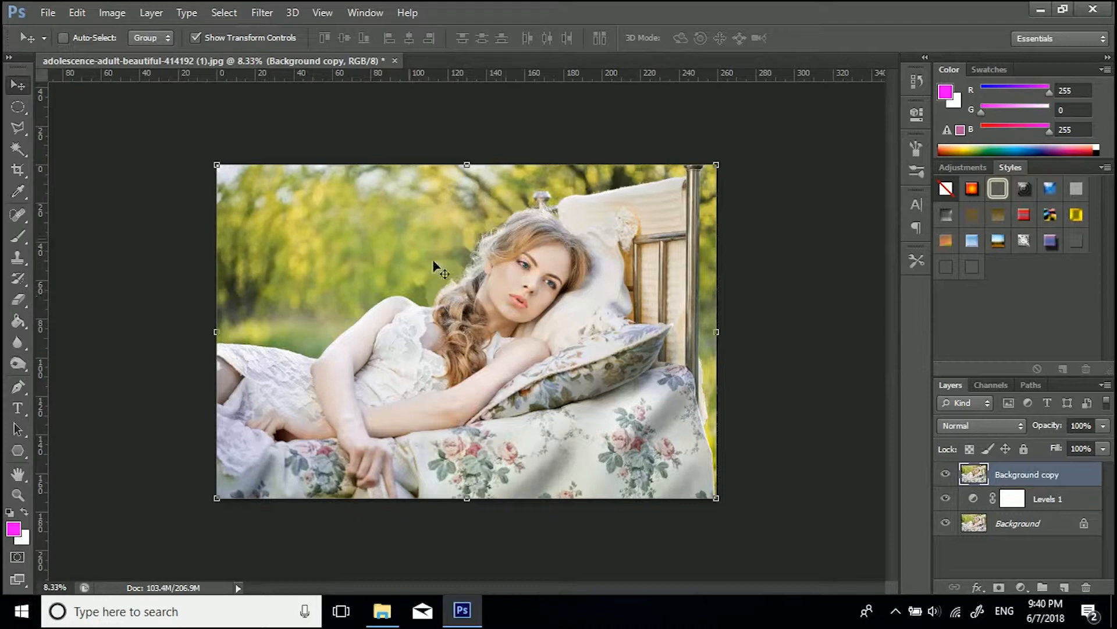
click(256, 17)
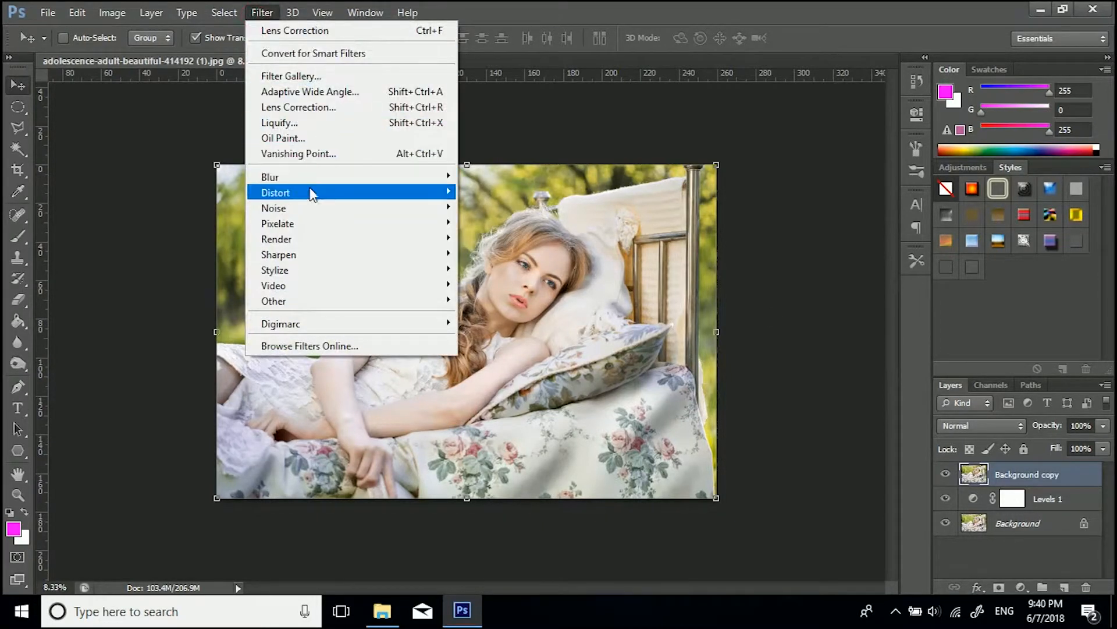
mouse_move(303, 240)
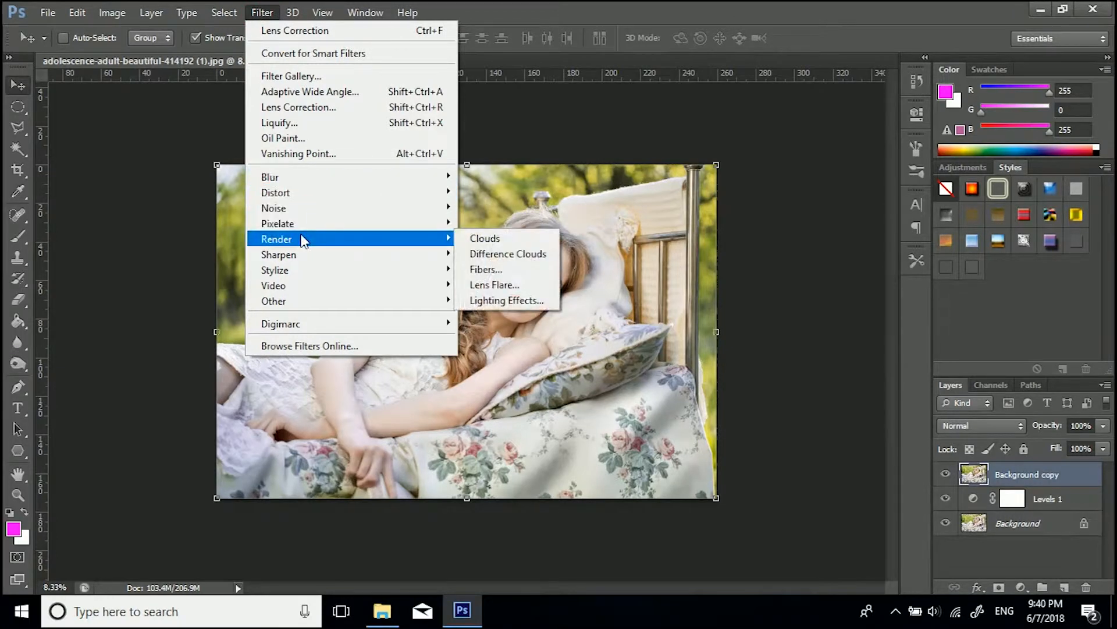
mouse_move(303, 301)
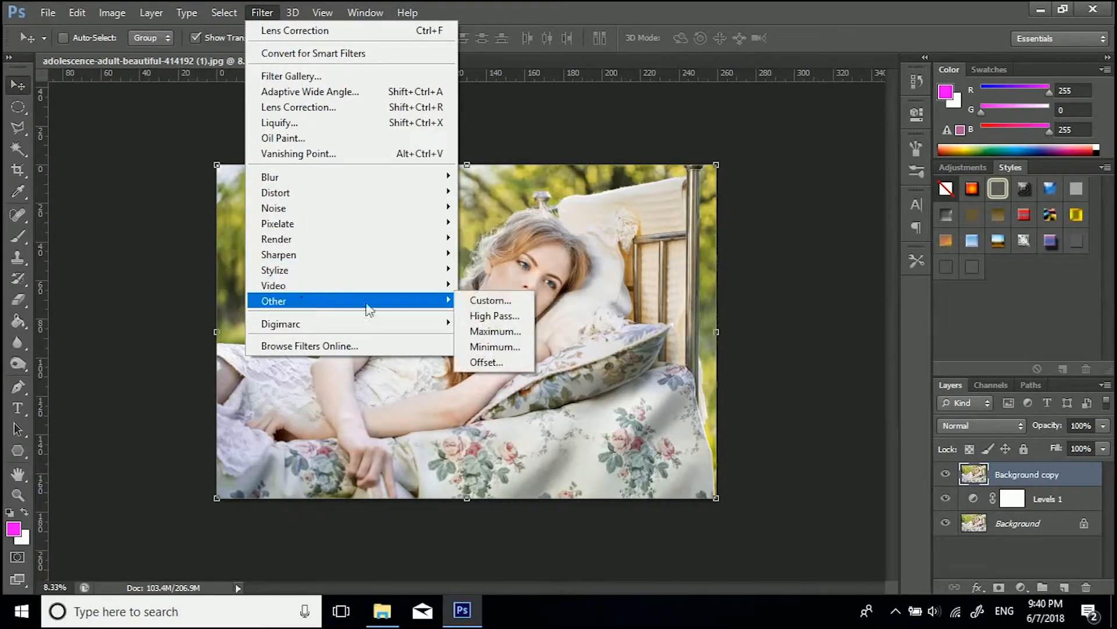
click(493, 316)
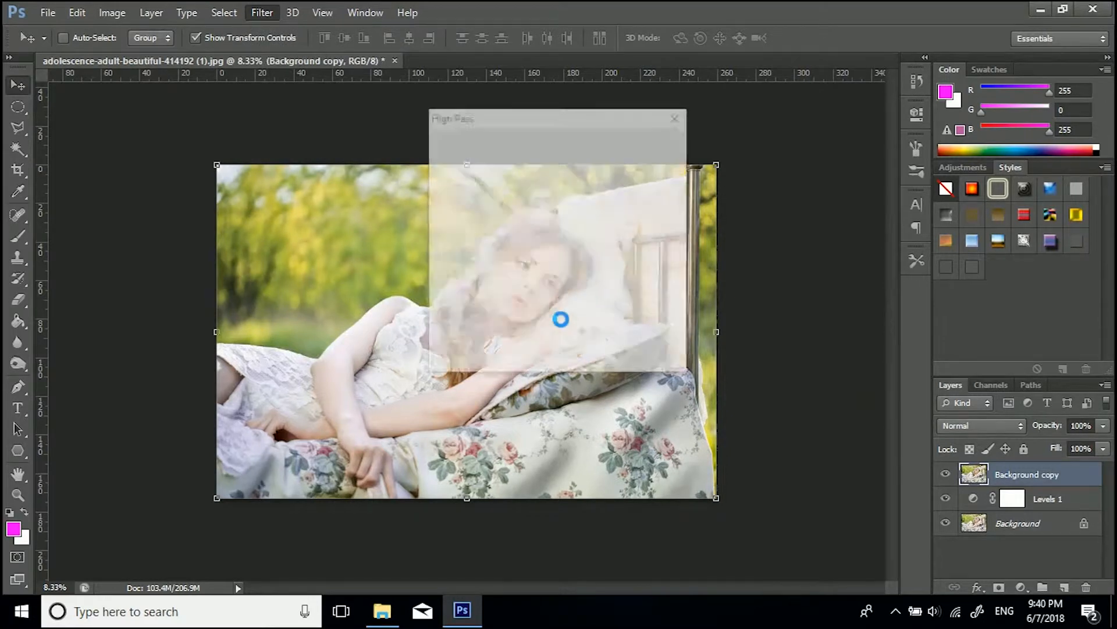
drag(536, 115, 752, 109)
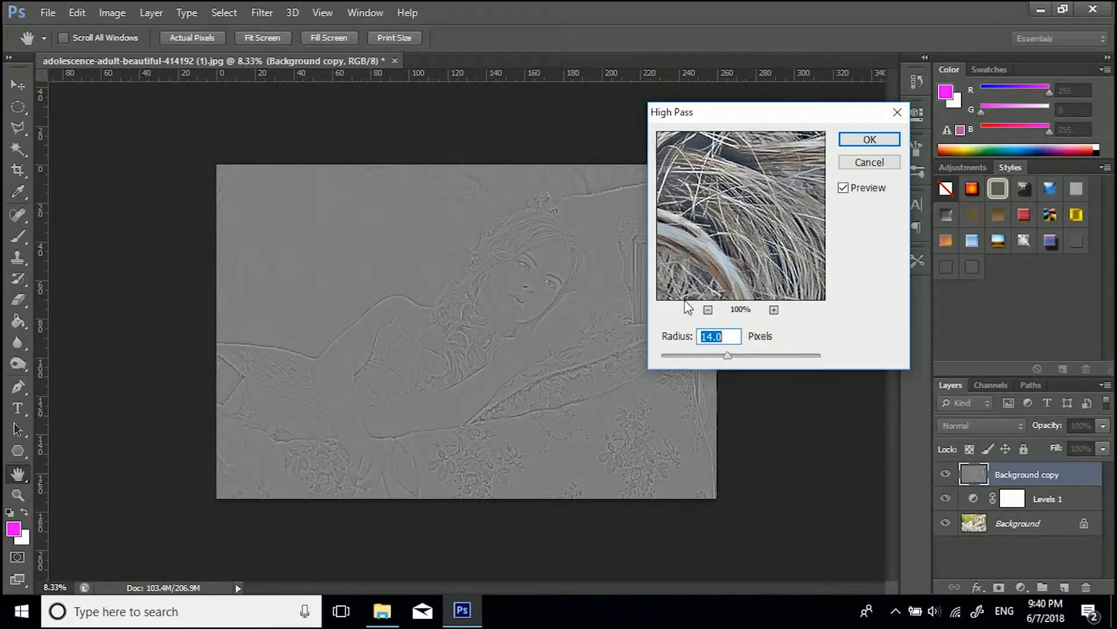
text(12)
click(849, 141)
key(v)
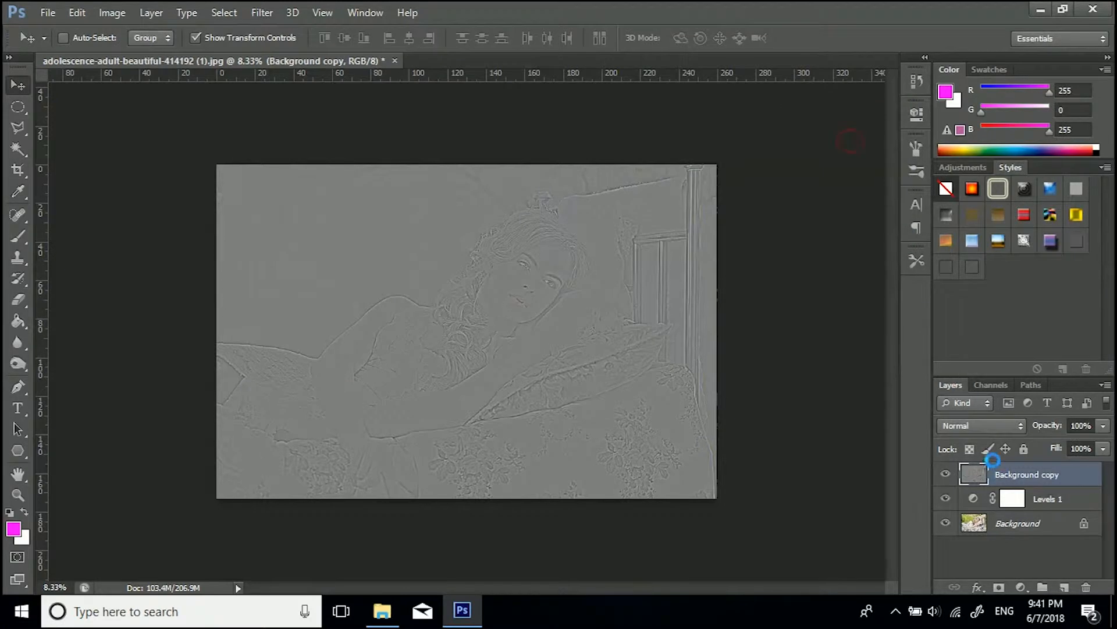
Step: Set the High Pass copy's blend mode to Overlay, compare its effect on the portrait and leave the layer hidden
click(982, 428)
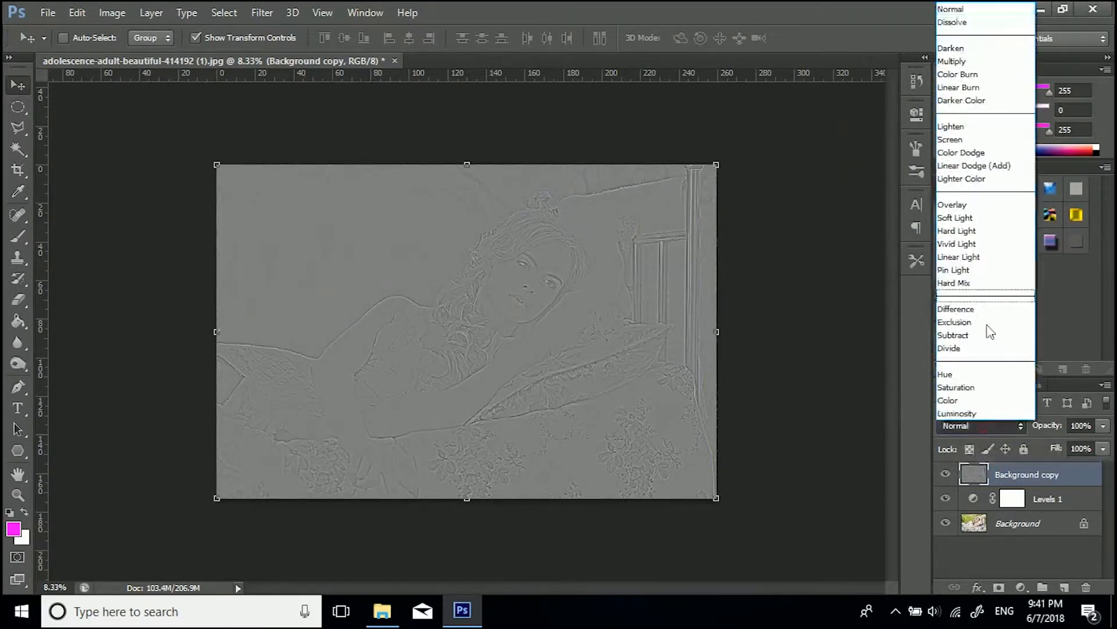
click(954, 204)
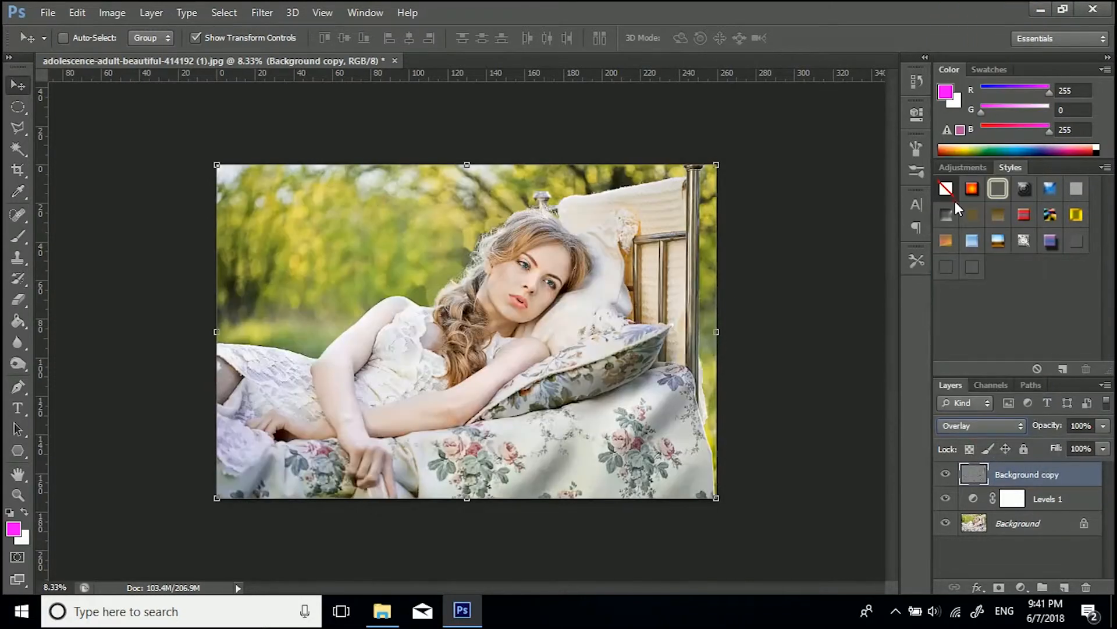
key(alt)
scroll(490, 296, up, 5)
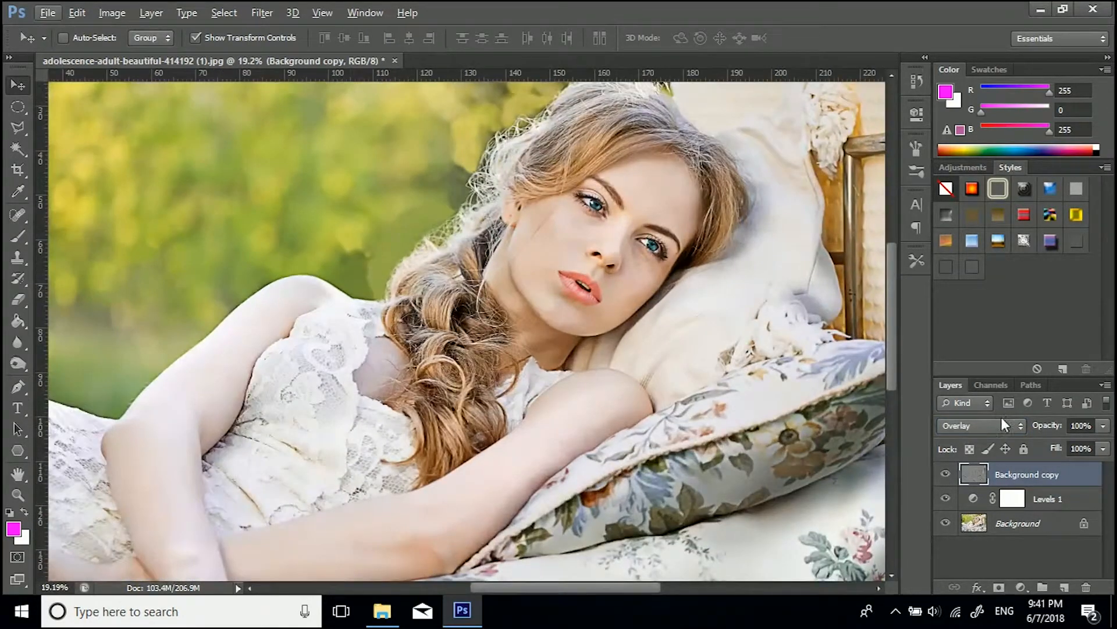
click(945, 474)
click(946, 475)
click(947, 475)
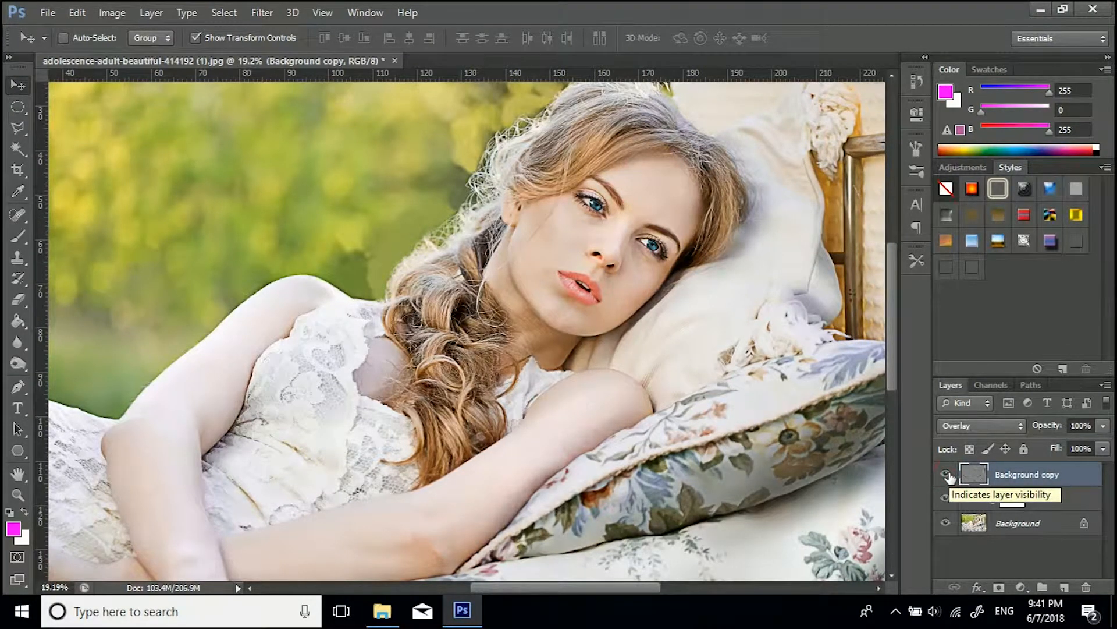
click(947, 475)
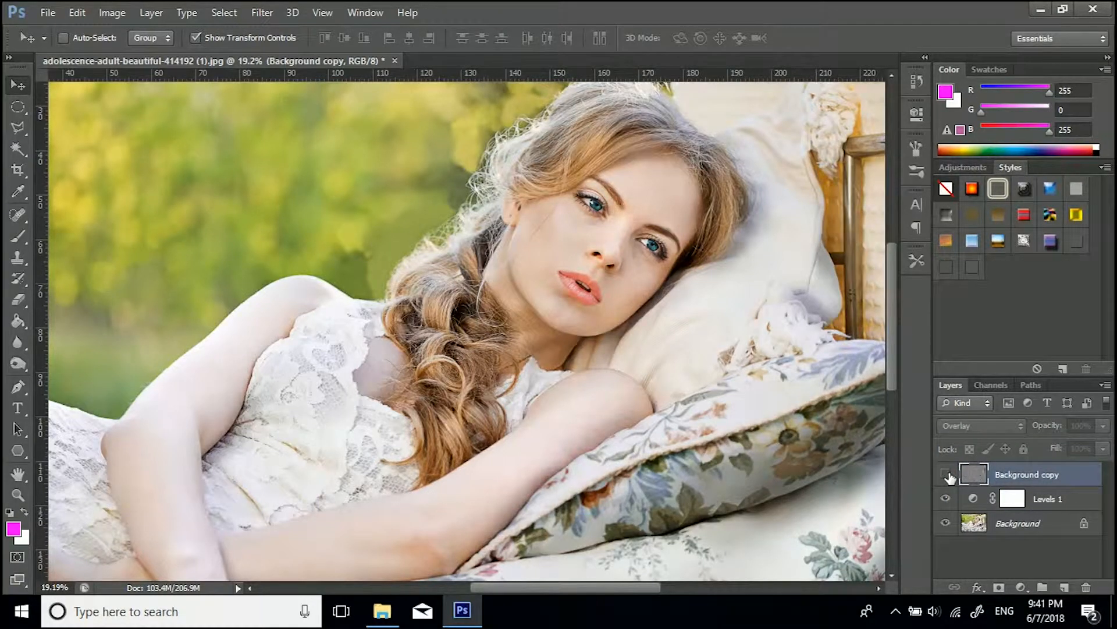
Step: Add a Brightness/Contrast adjustment layer directly above the Levels layer with Contrast set to -22
click(1039, 503)
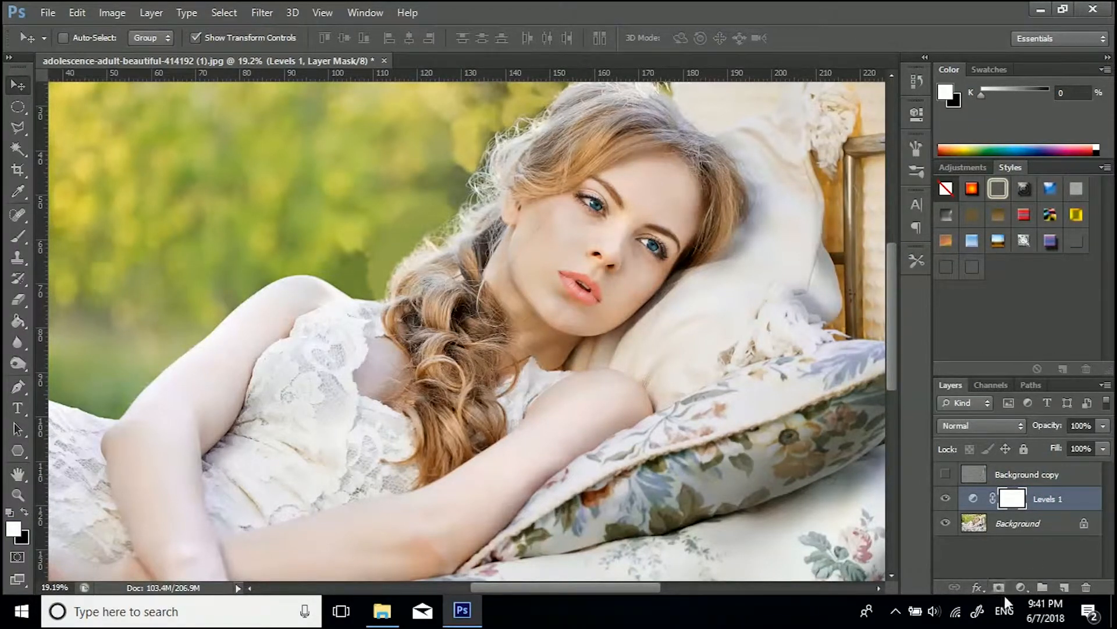
click(1020, 588)
click(1015, 300)
scroll(476, 285, down, 3)
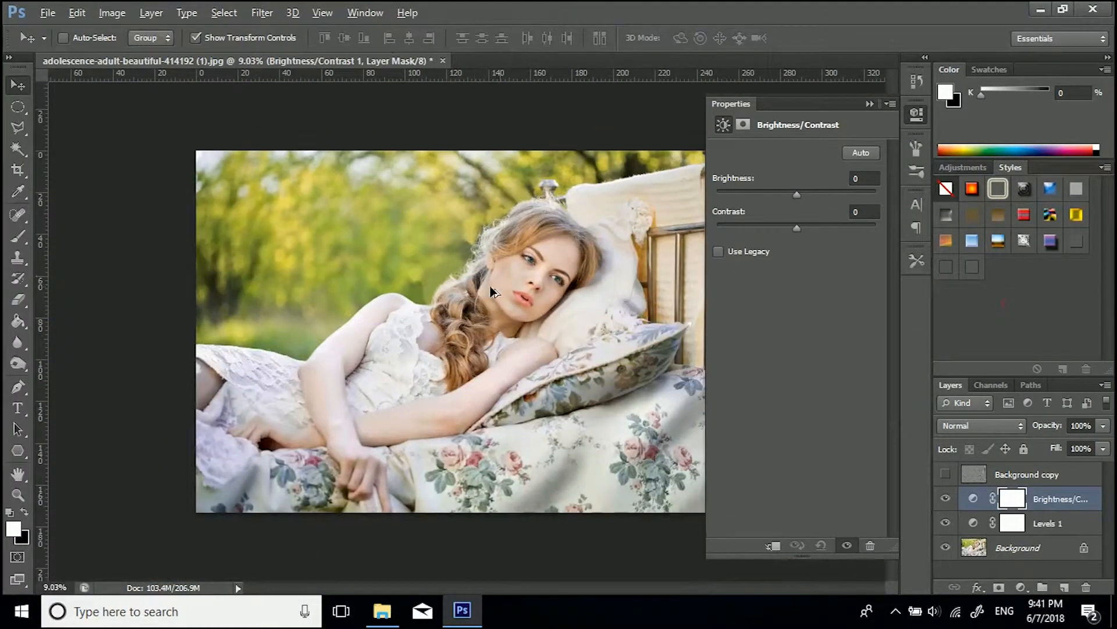
drag(797, 227, 760, 227)
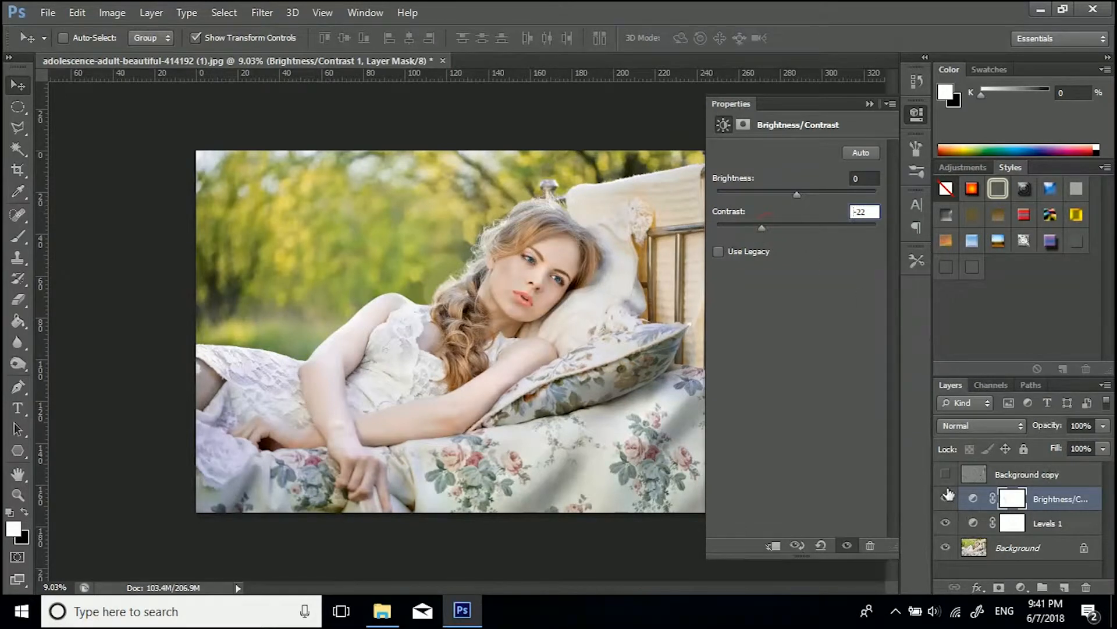
click(869, 104)
Step: Compare the photo with and without the Brightness/Contrast adjustment
click(945, 499)
click(945, 499)
click(945, 499)
click(945, 499)
click(945, 500)
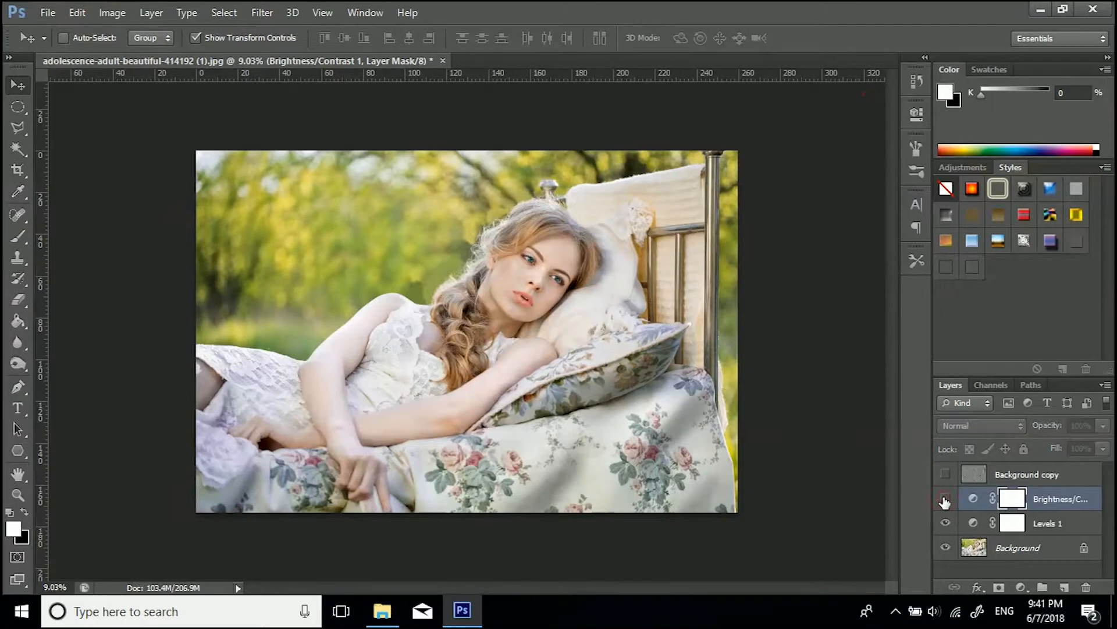
click(945, 499)
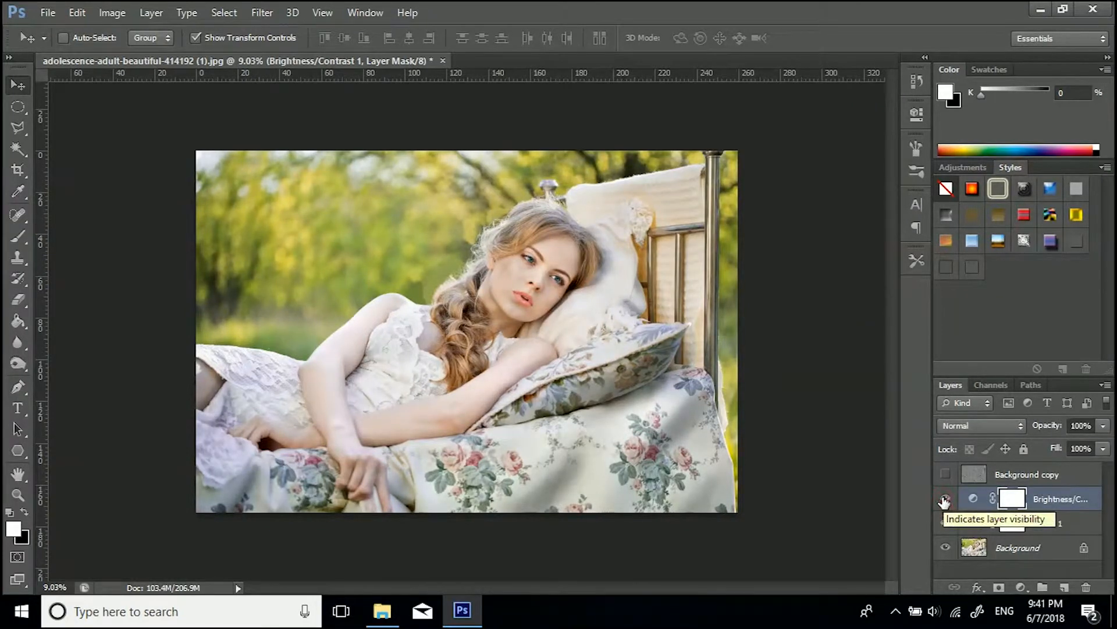
Step: Add a Curves adjustment layer and shape the Red channel into an S-curve, with input 207 at about 230 and input 67 at about 46
click(1020, 586)
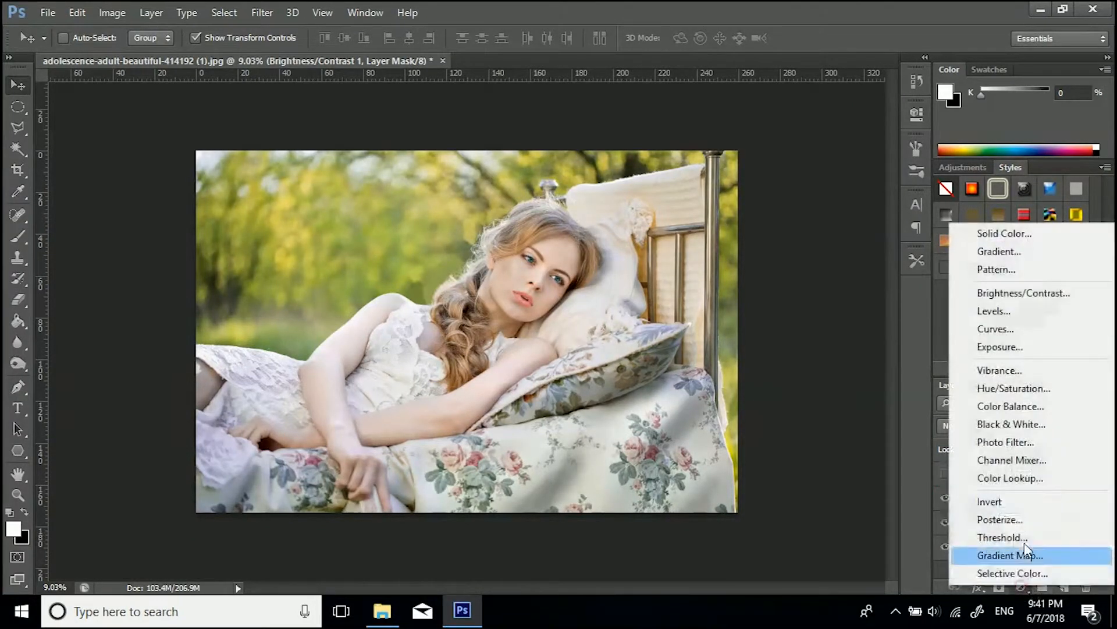
click(1002, 331)
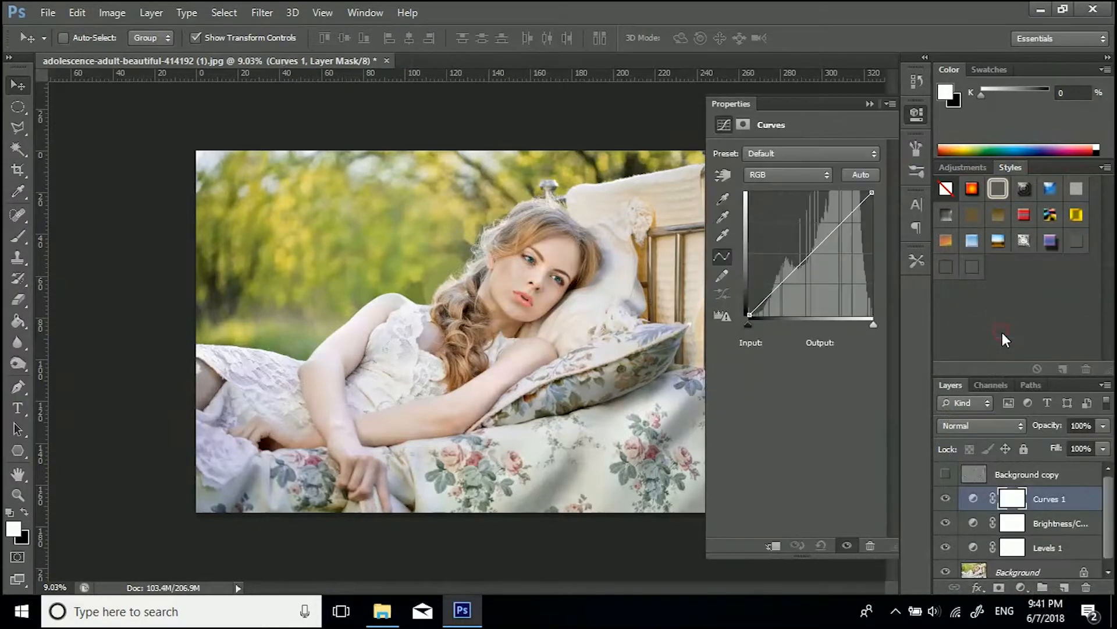
click(778, 175)
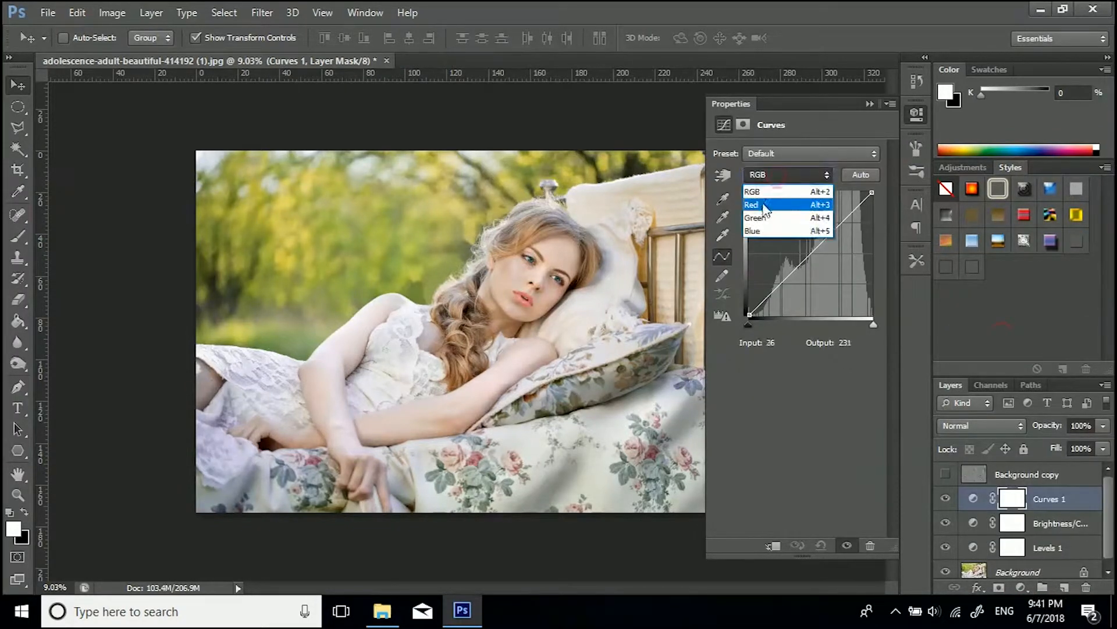
click(757, 204)
drag(850, 219, 849, 205)
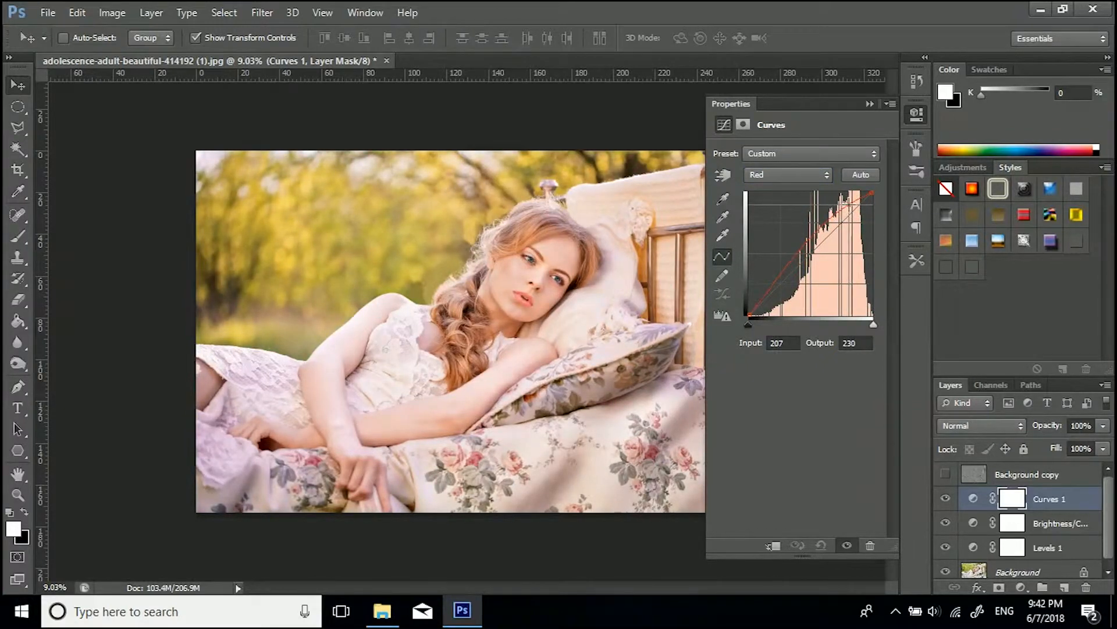
drag(792, 270, 782, 292)
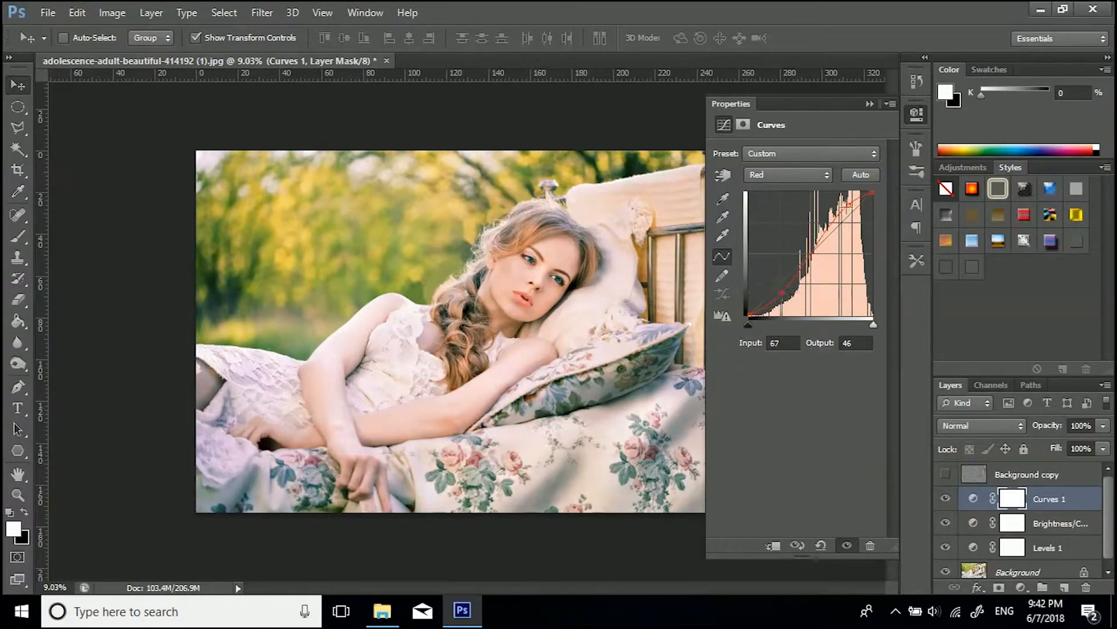
drag(850, 204, 850, 205)
Step: Shape the Green channel of the Curves layer into a gentle S-curve, with input 192 at about 208 and input 70 at about 56
click(785, 177)
click(761, 218)
drag(847, 220, 842, 215)
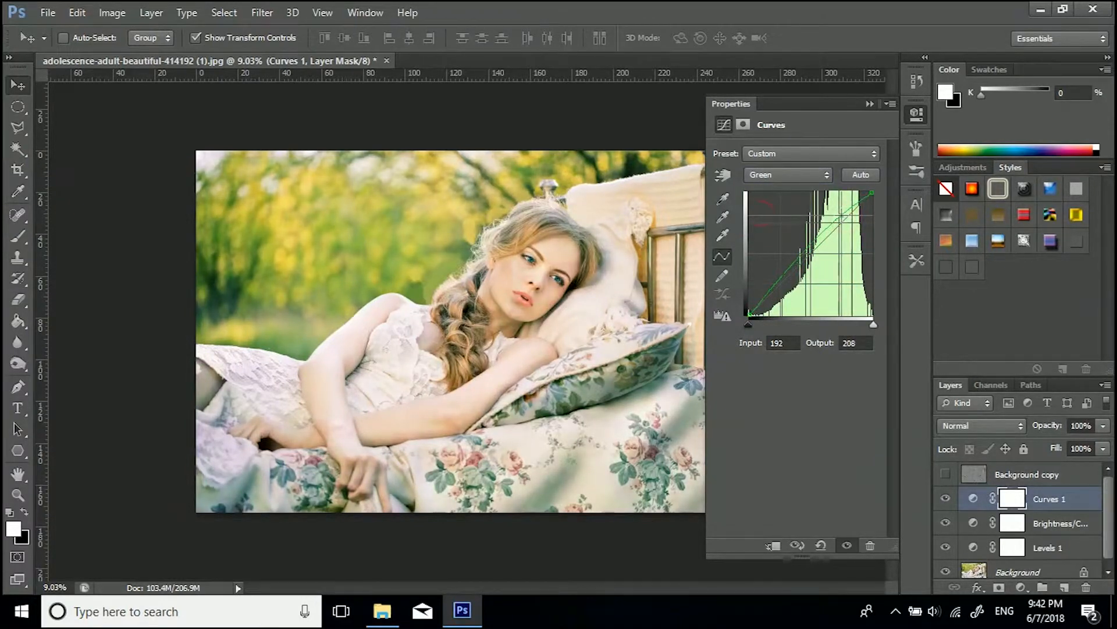
drag(785, 276, 782, 289)
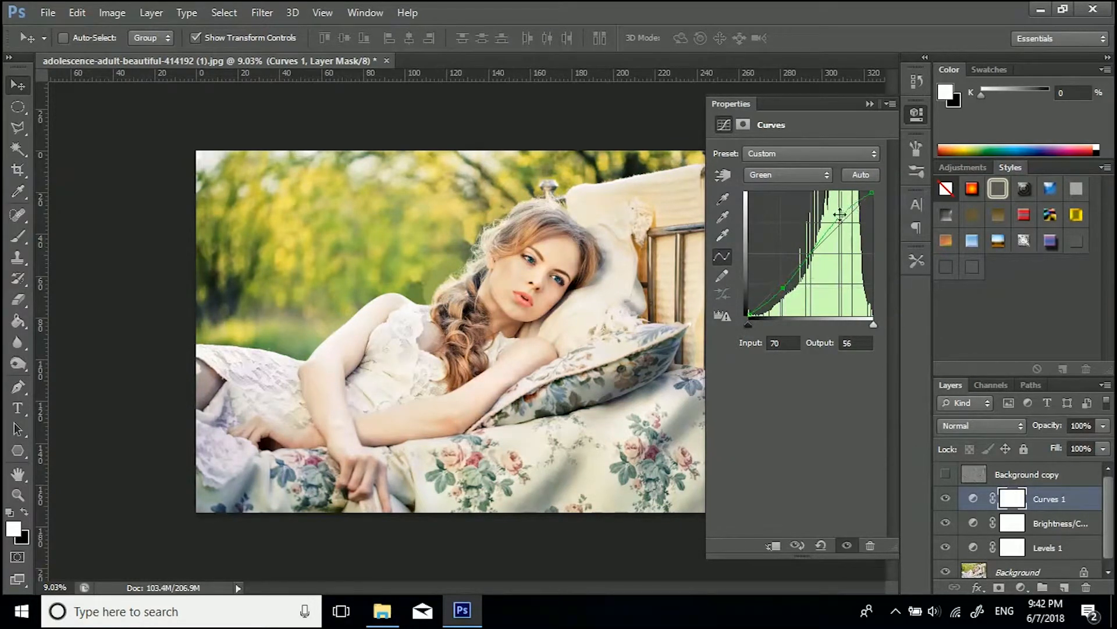
Step: Refine the Green channel curve, moving its highlight point to input 199 at 205 and its shadow point to input 75 at 47
drag(839, 216, 845, 217)
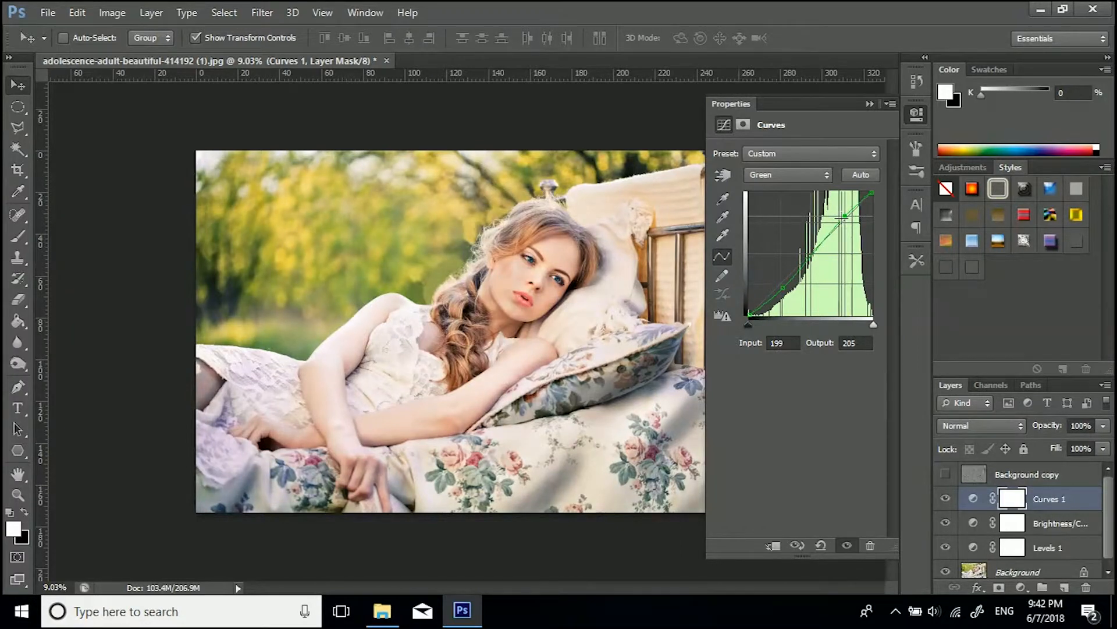
drag(783, 290, 786, 295)
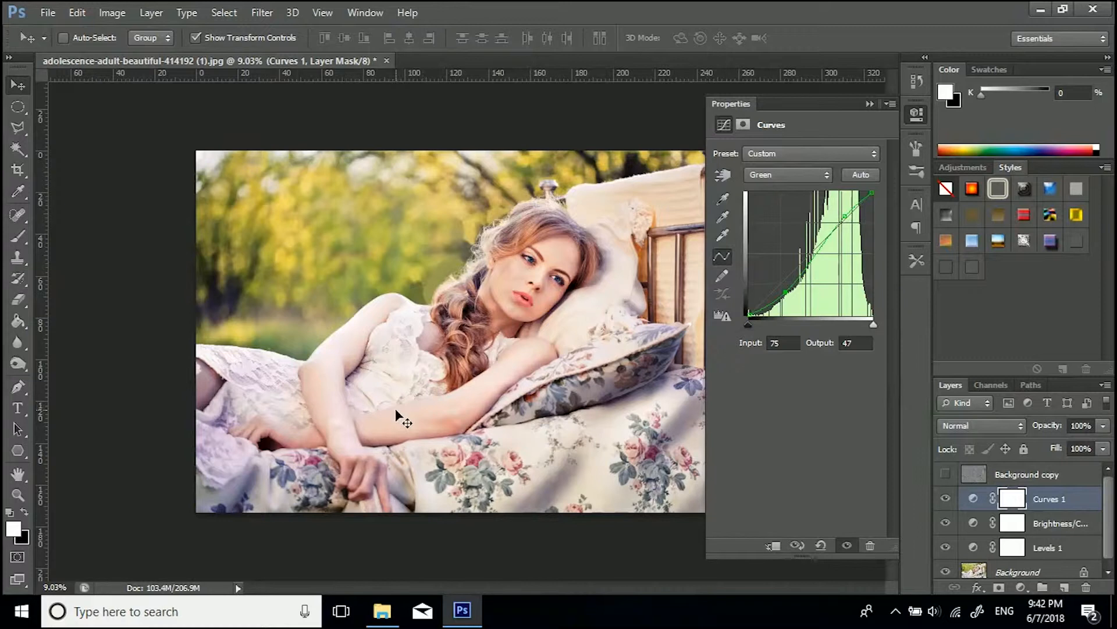
Step: Shape the Blue channel into a gentle inverted S-curve, with input 47 at 66 and input 206 at 190
click(764, 175)
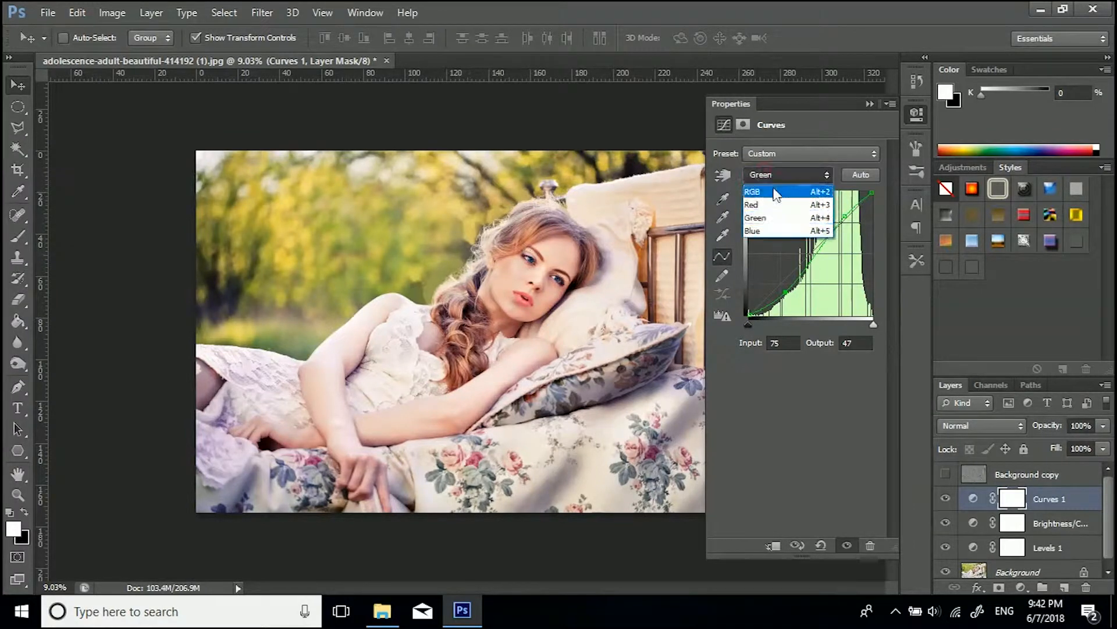
click(763, 230)
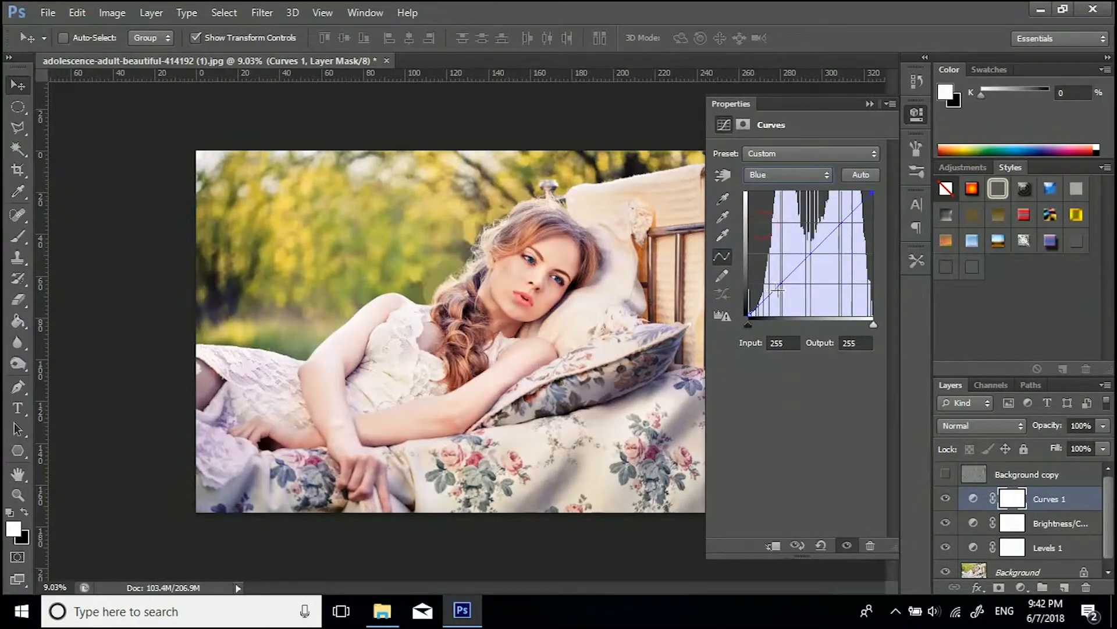
drag(781, 285, 774, 283)
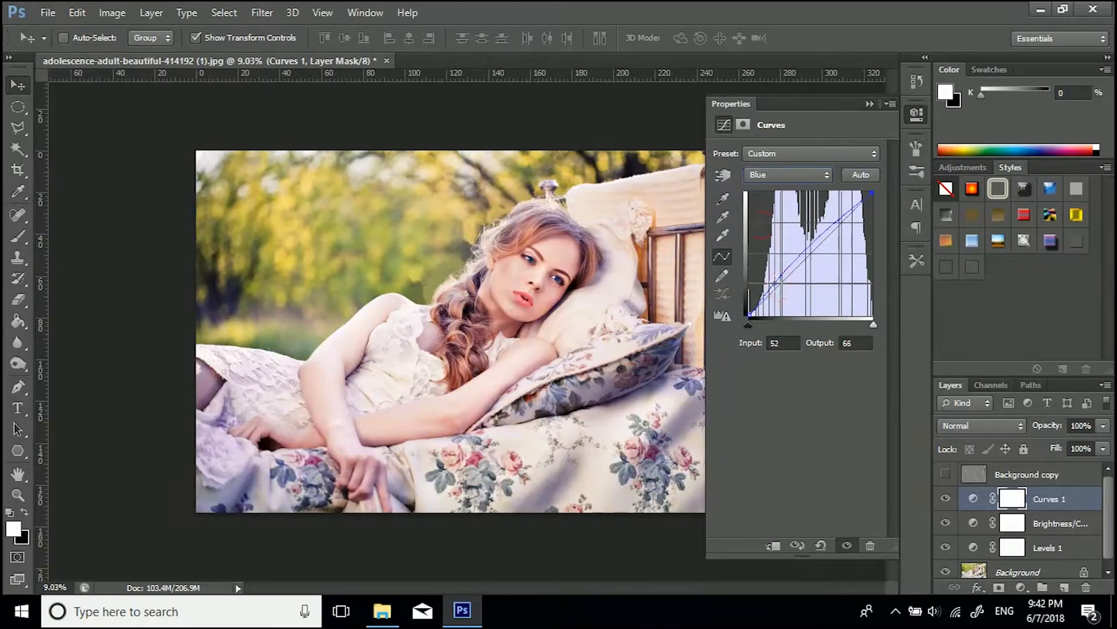
drag(840, 220, 848, 223)
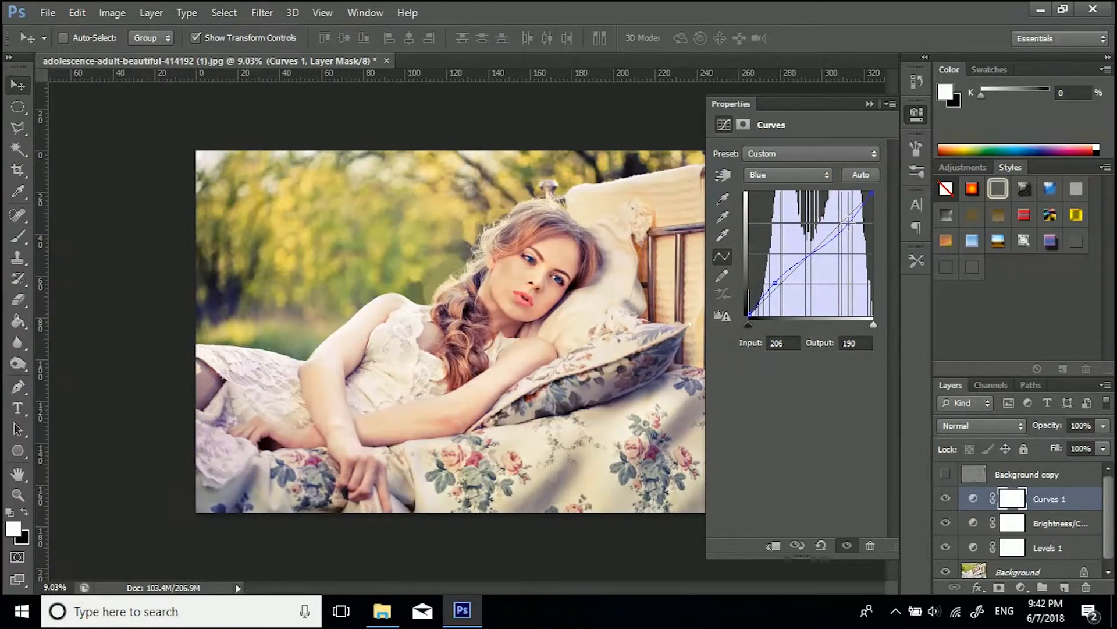
drag(774, 282, 772, 282)
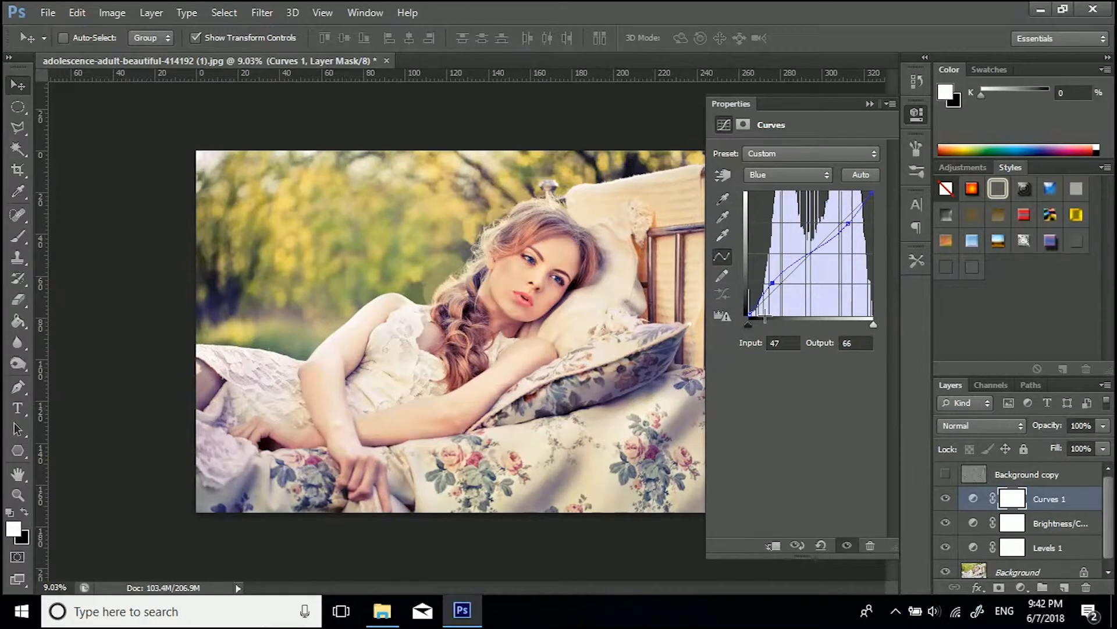
click(871, 105)
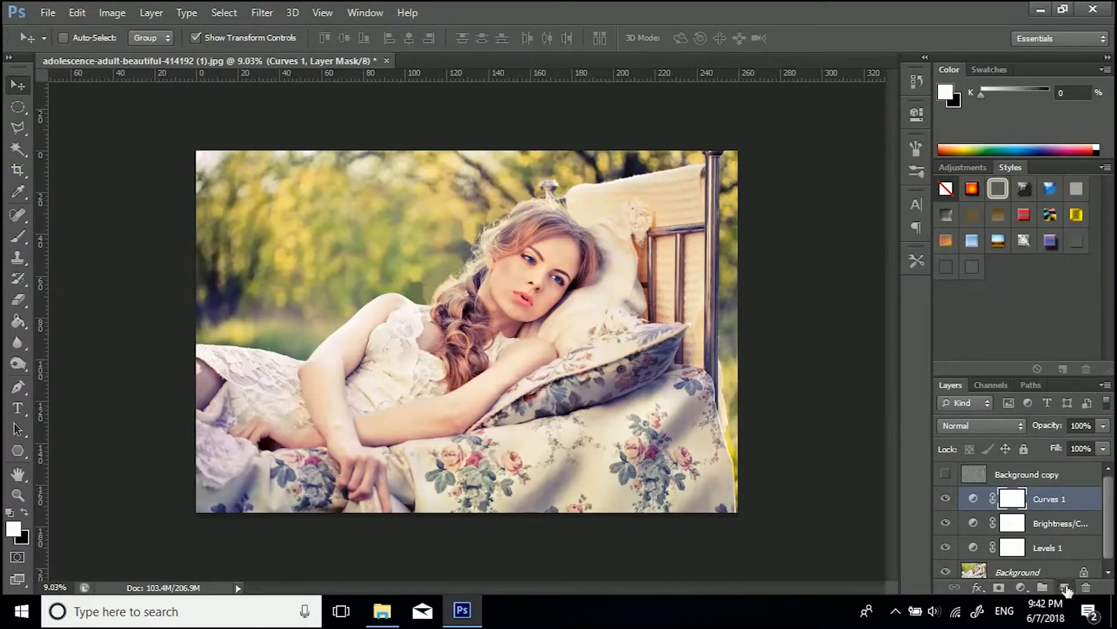
Step: Add a new layer above the Curves layer and fill it with magenta (R 255, G 0, B 255)
click(1064, 586)
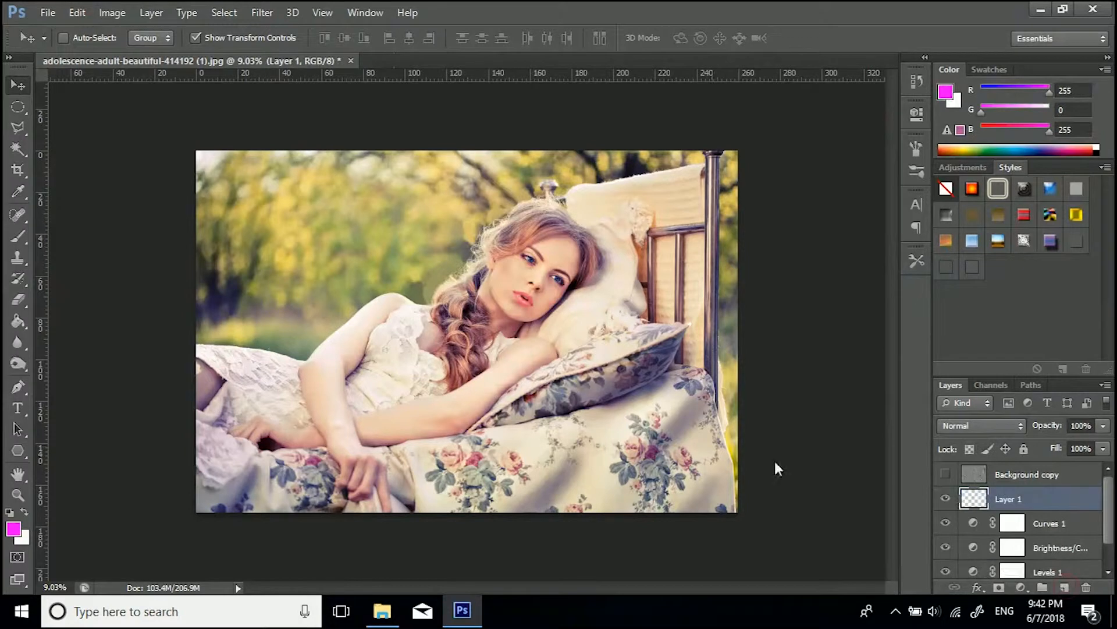
click(14, 528)
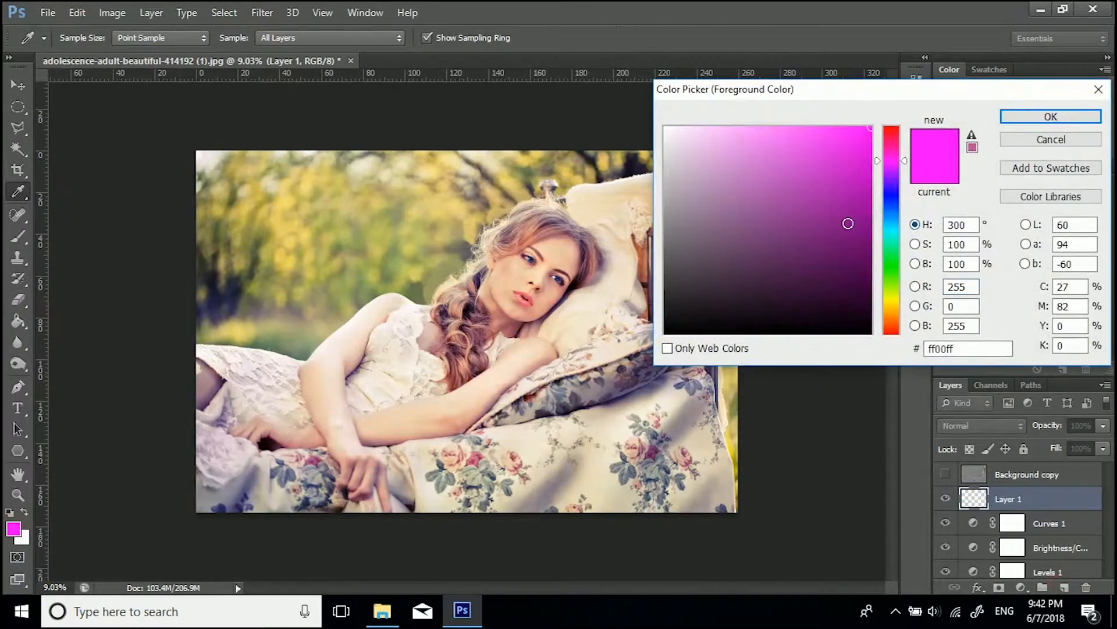
double_click(957, 286)
text(255)
double_click(961, 326)
text(255)
click(1015, 116)
key(v)
click(18, 321)
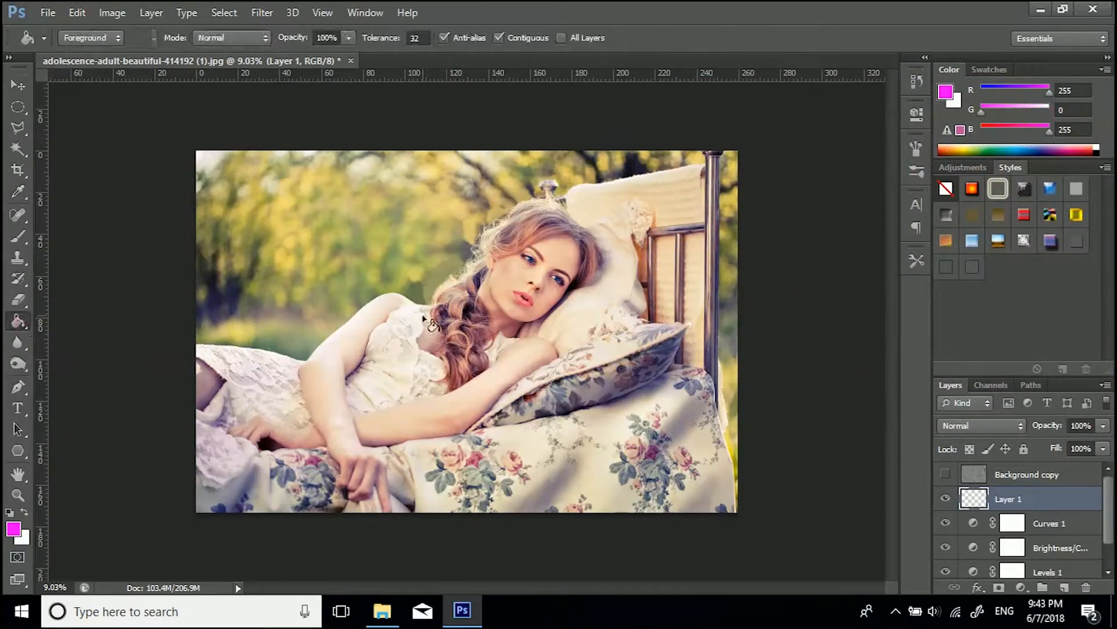
click(426, 314)
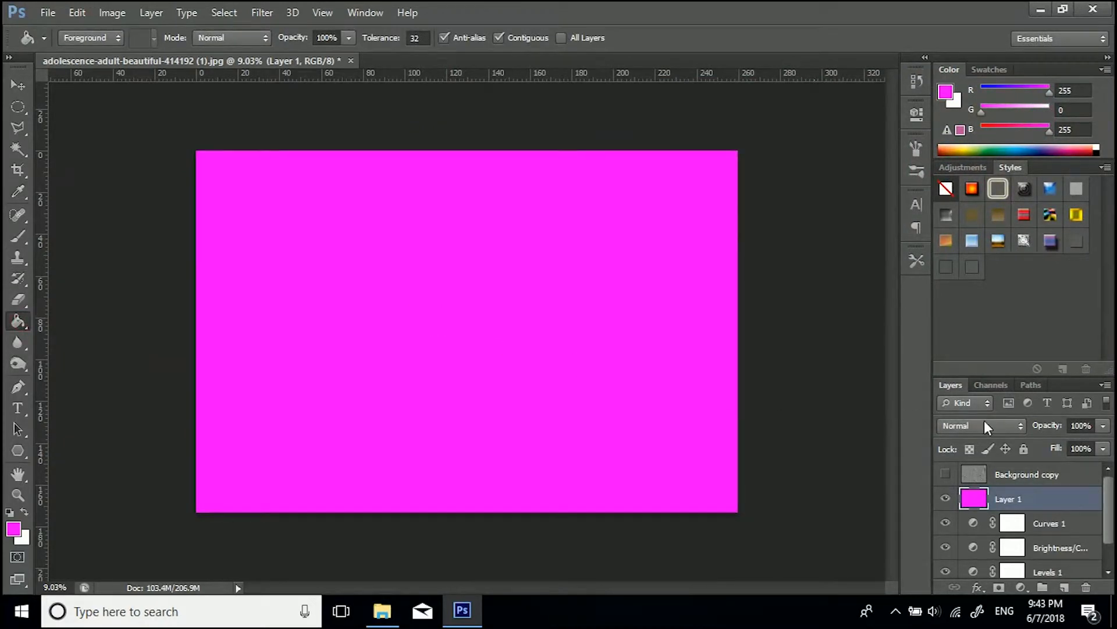
Step: Set the magenta layer's blend mode to Screen and its opacity to 10%
click(1008, 420)
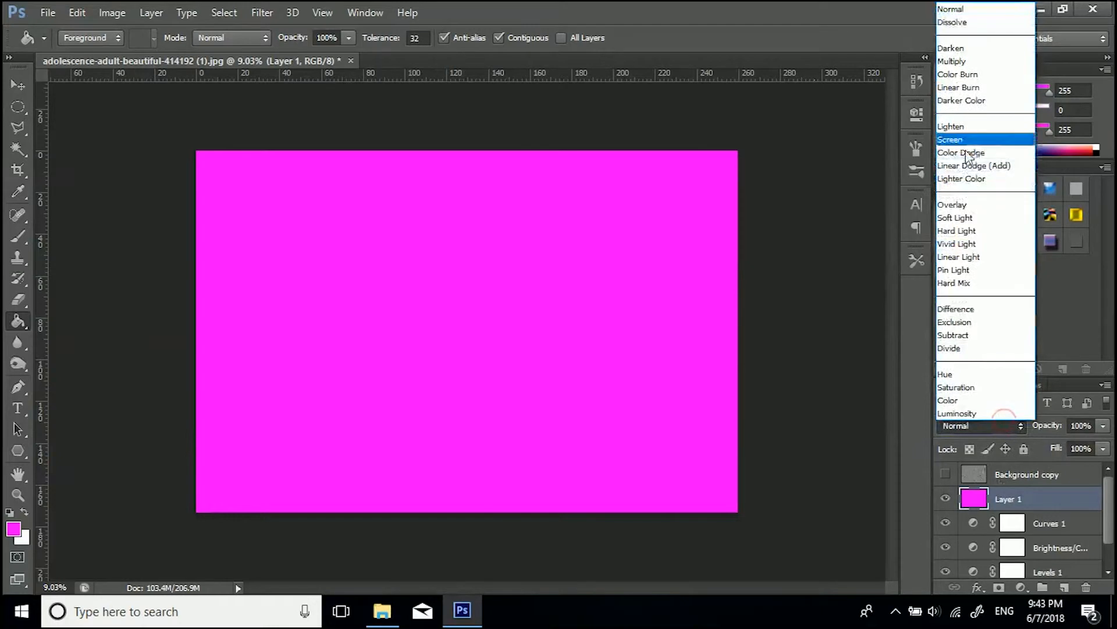
click(954, 140)
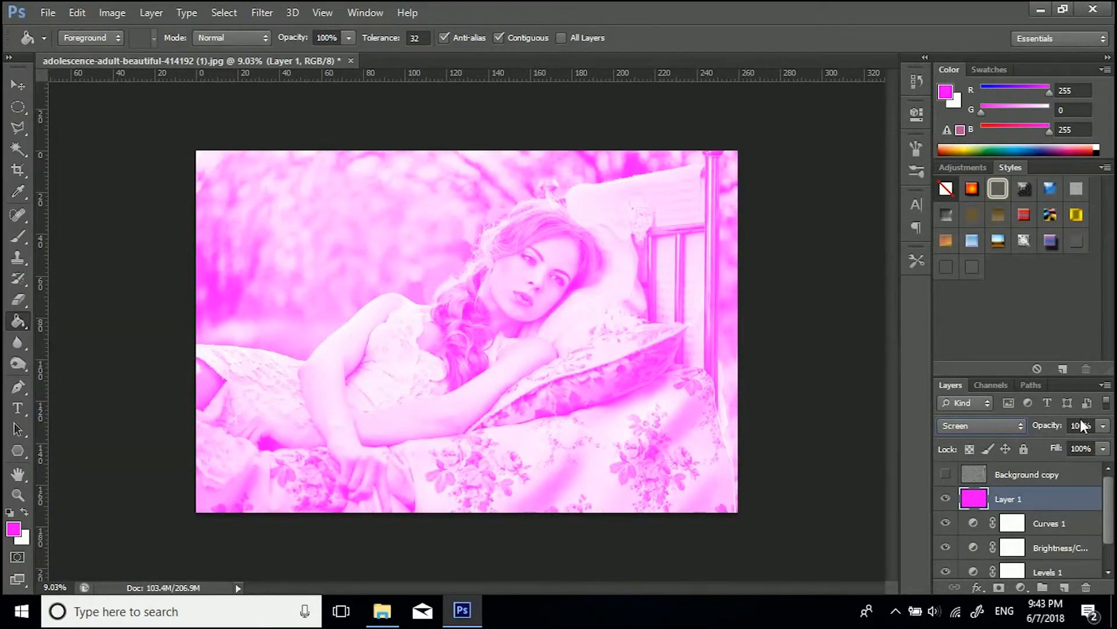
click(1103, 426)
drag(1041, 444, 1031, 442)
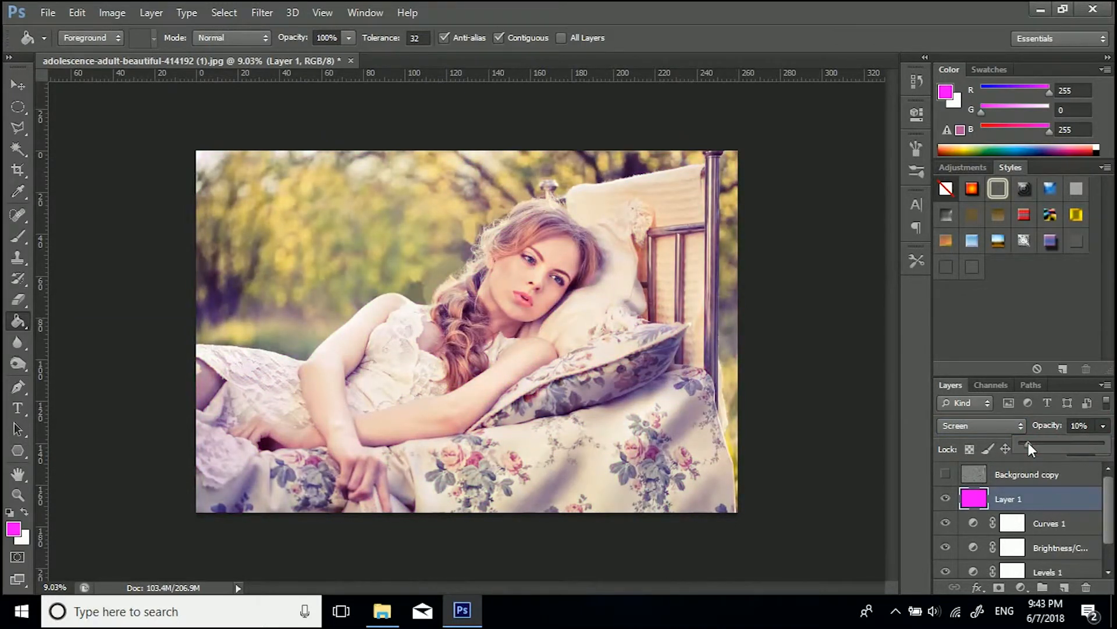
Step: Compare the photo with and without the magenta layer, and set the layer's opacity to 8%
click(946, 498)
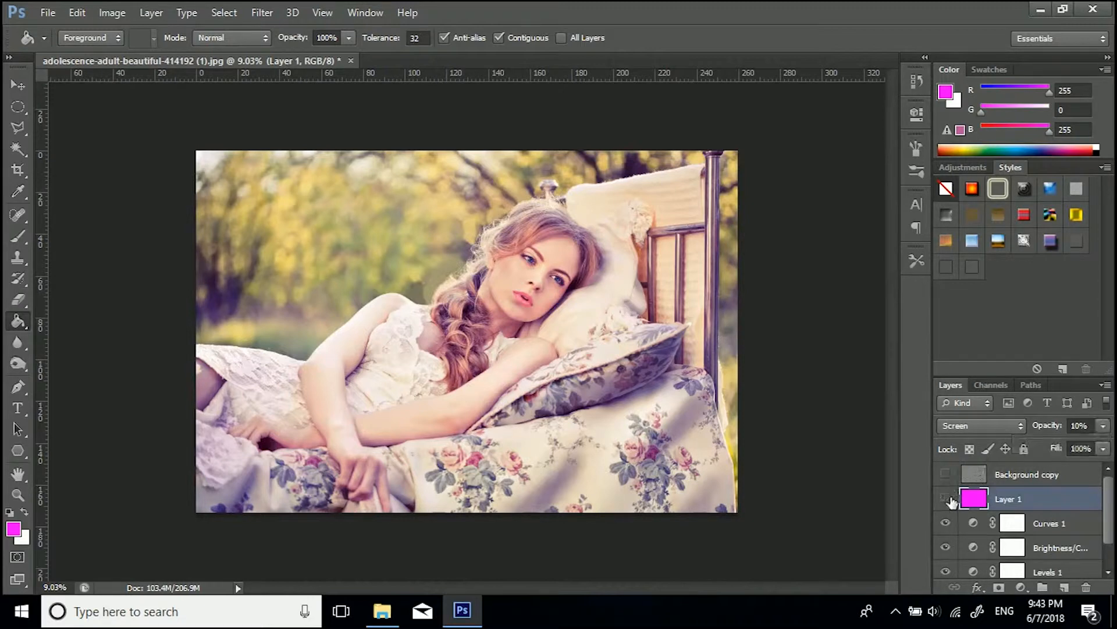
click(946, 499)
click(1078, 428)
key(BackSpace)
text(8)
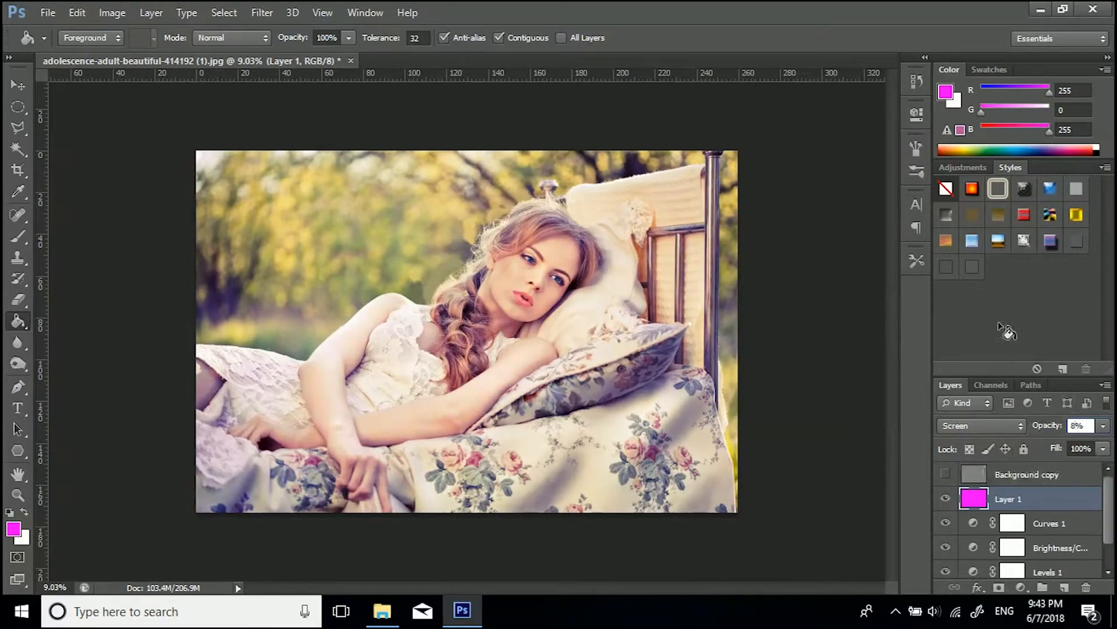
click(18, 85)
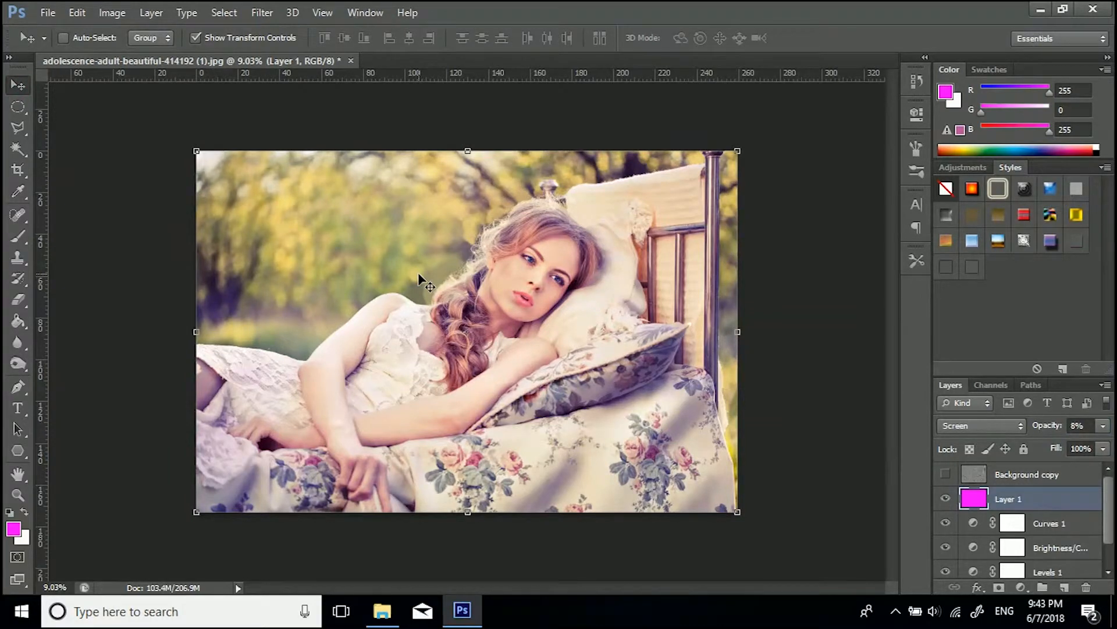
Step: Add a Hue/Saturation adjustment layer directly above the Curves layer with Saturation set to -25
drag(1114, 507, 1114, 524)
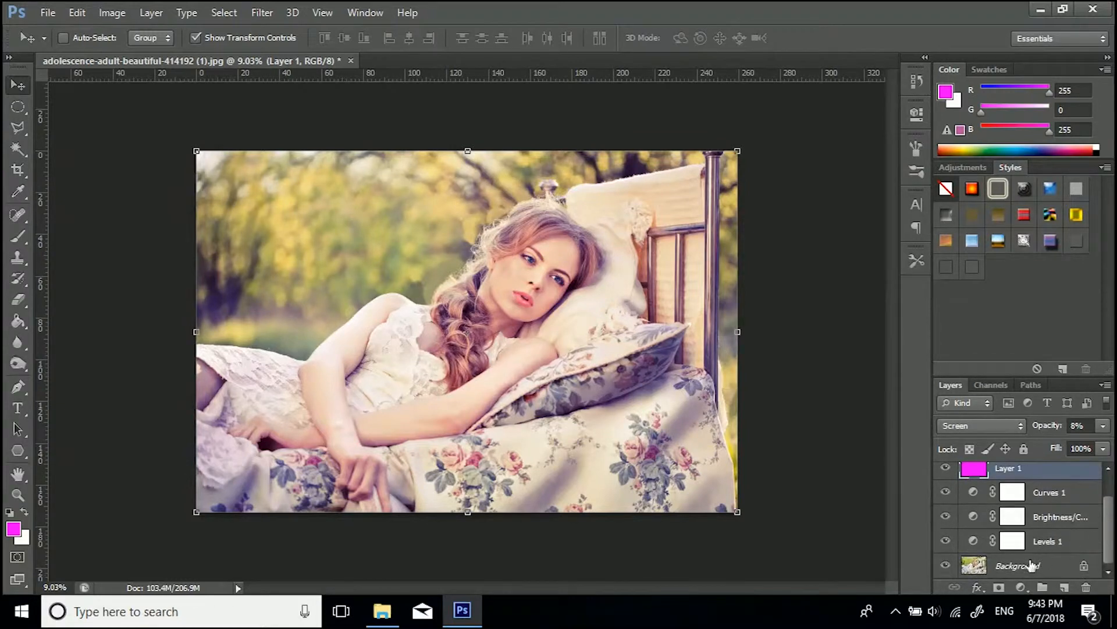
click(1051, 494)
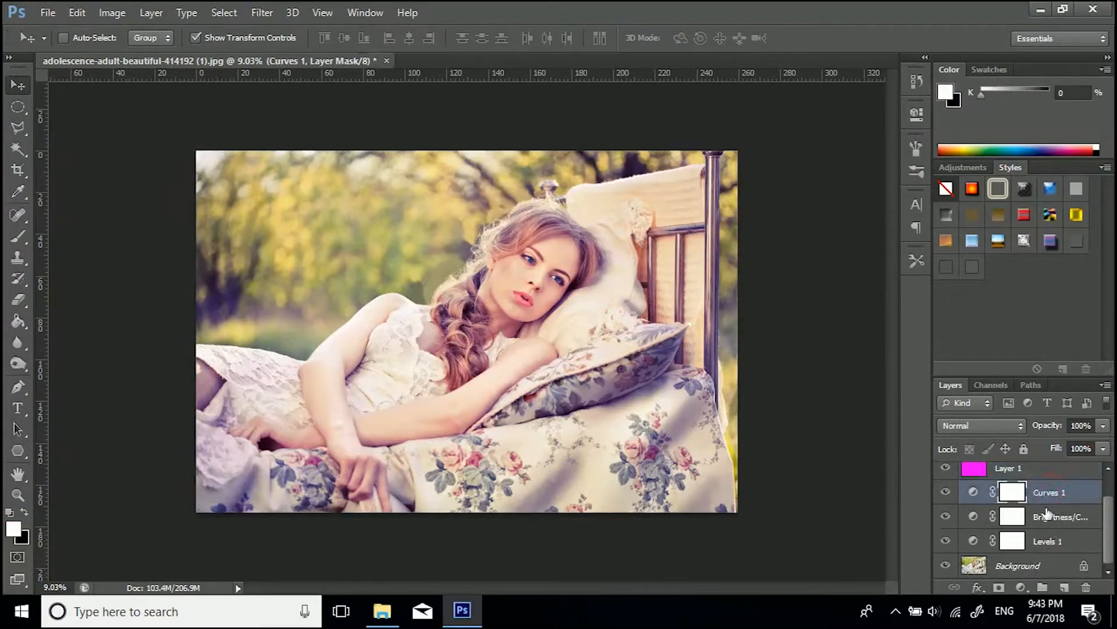
click(1021, 588)
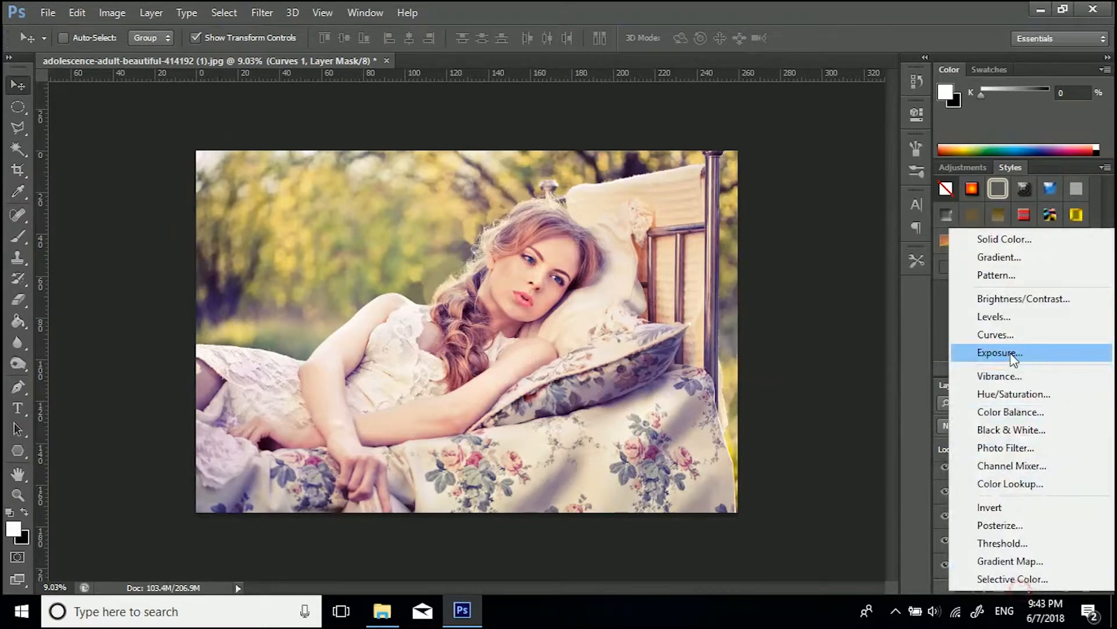
click(1012, 394)
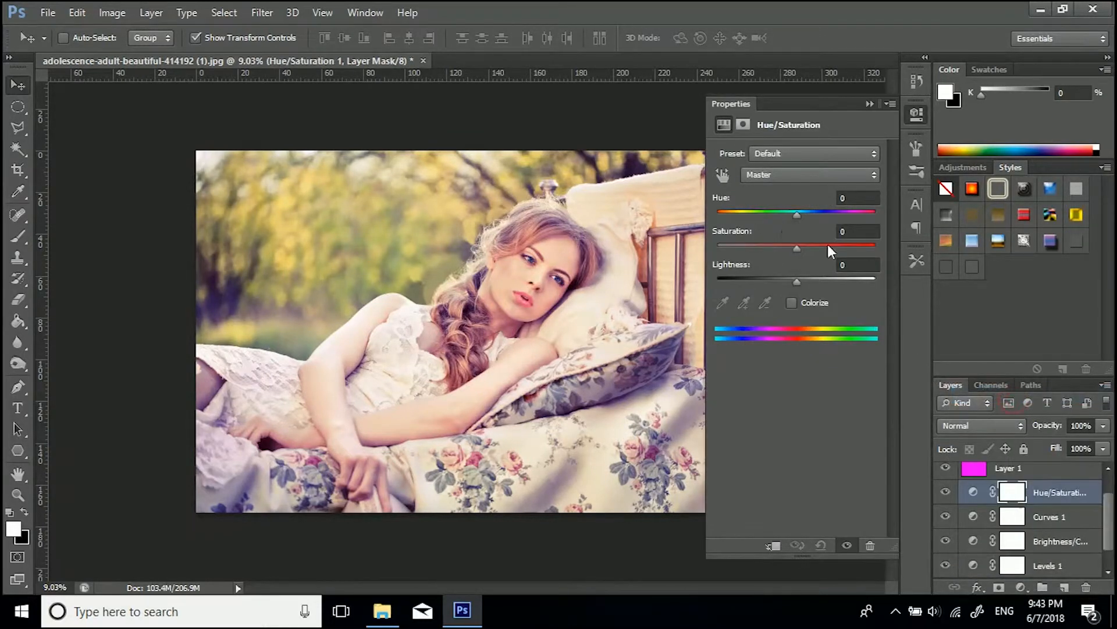
drag(792, 250, 779, 249)
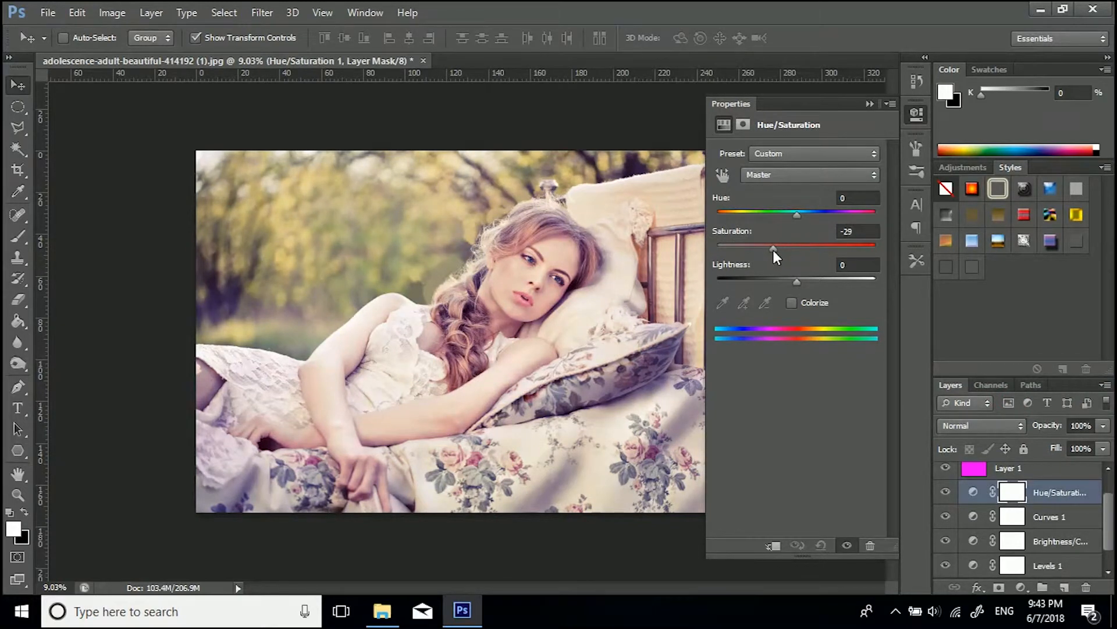
click(855, 232)
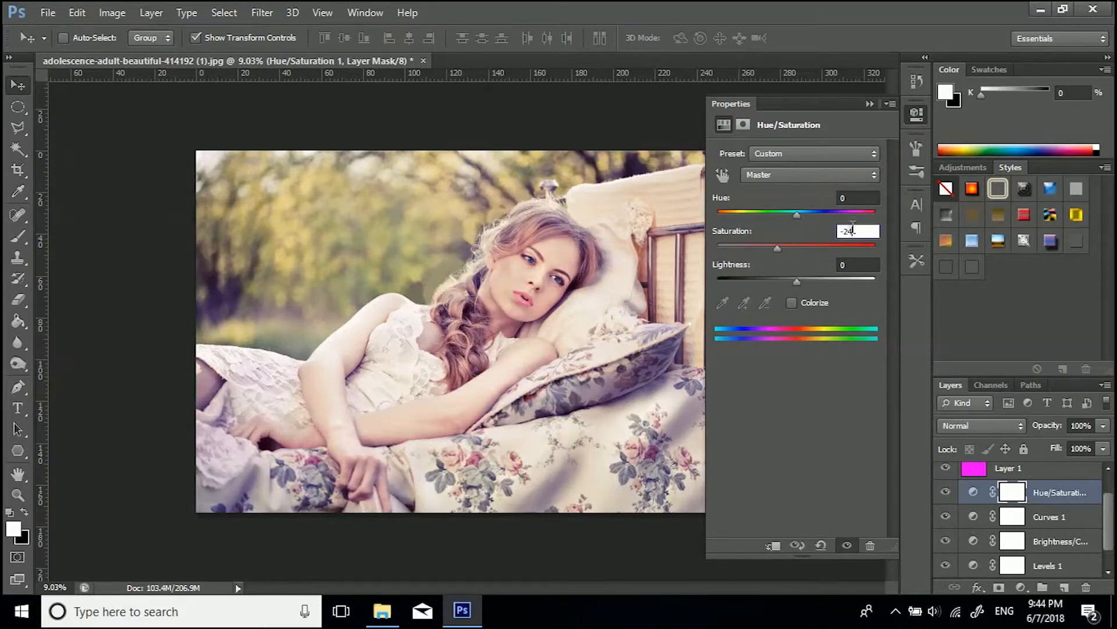
key(BackSpace)
text(5)
click(869, 103)
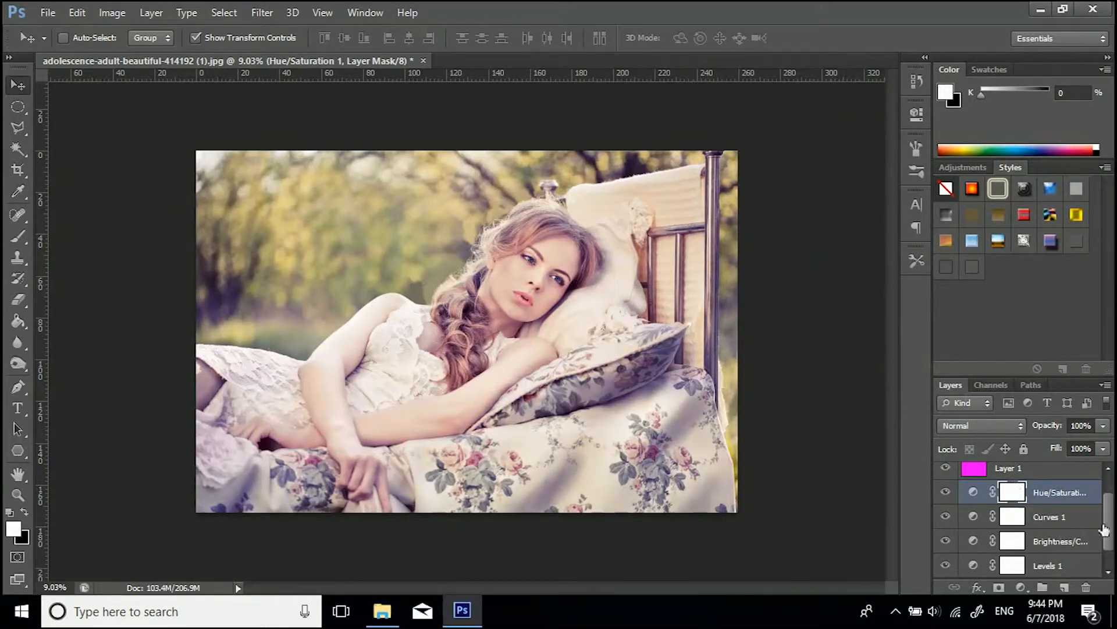
Step: Start the Add Noise filter on the Background layer with a 10% amount, Uniform distribution and Monochromatic enabled
scroll(1008, 568, down, 1)
click(1007, 568)
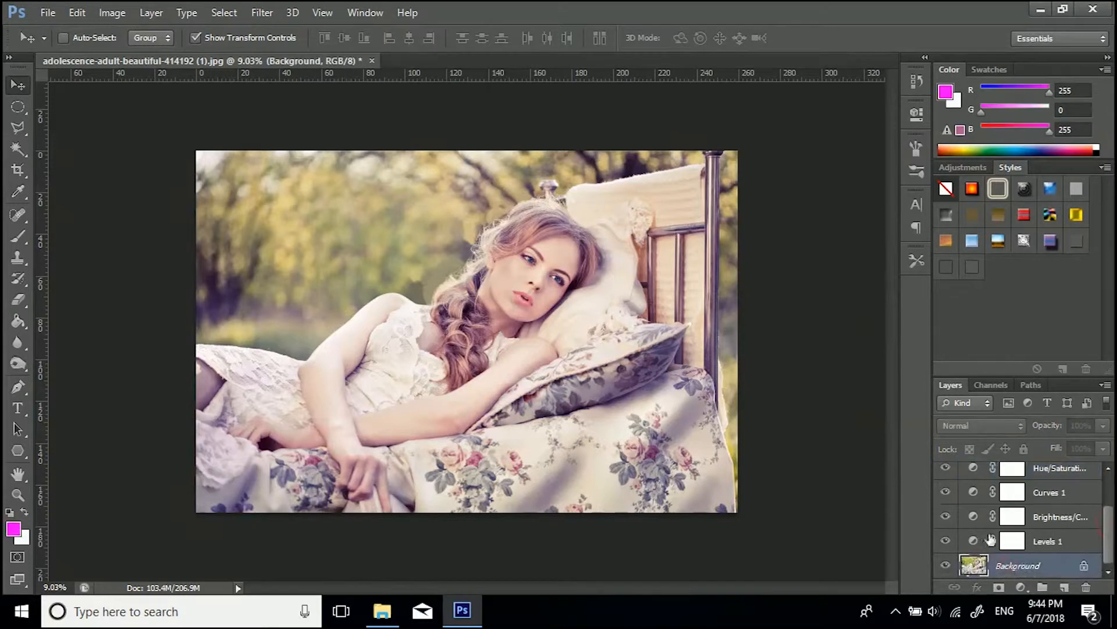
click(259, 13)
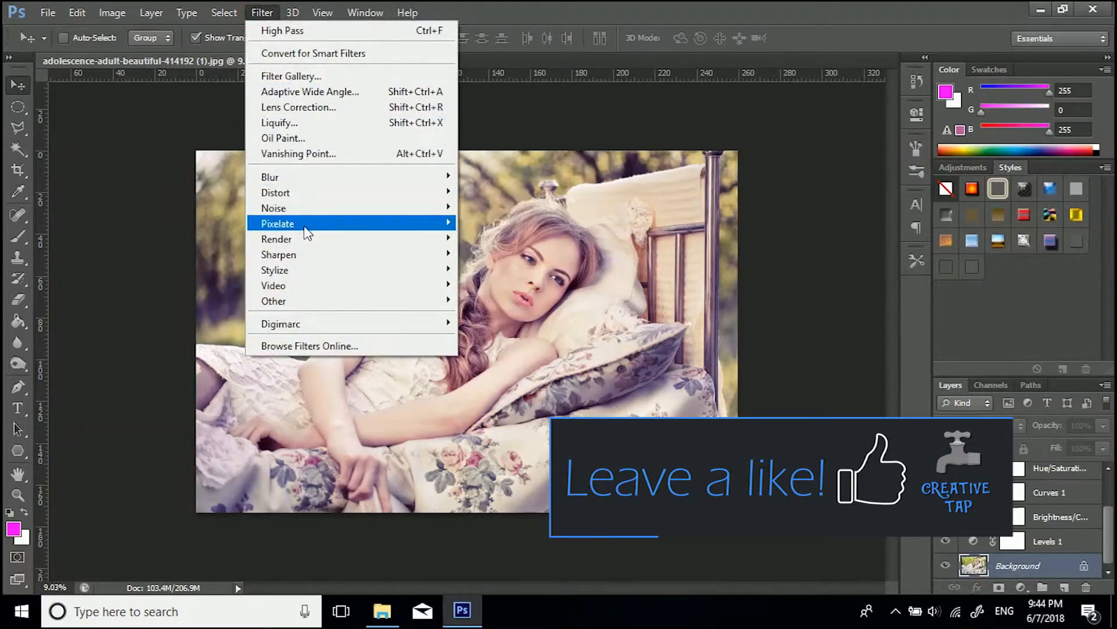
mouse_move(315, 209)
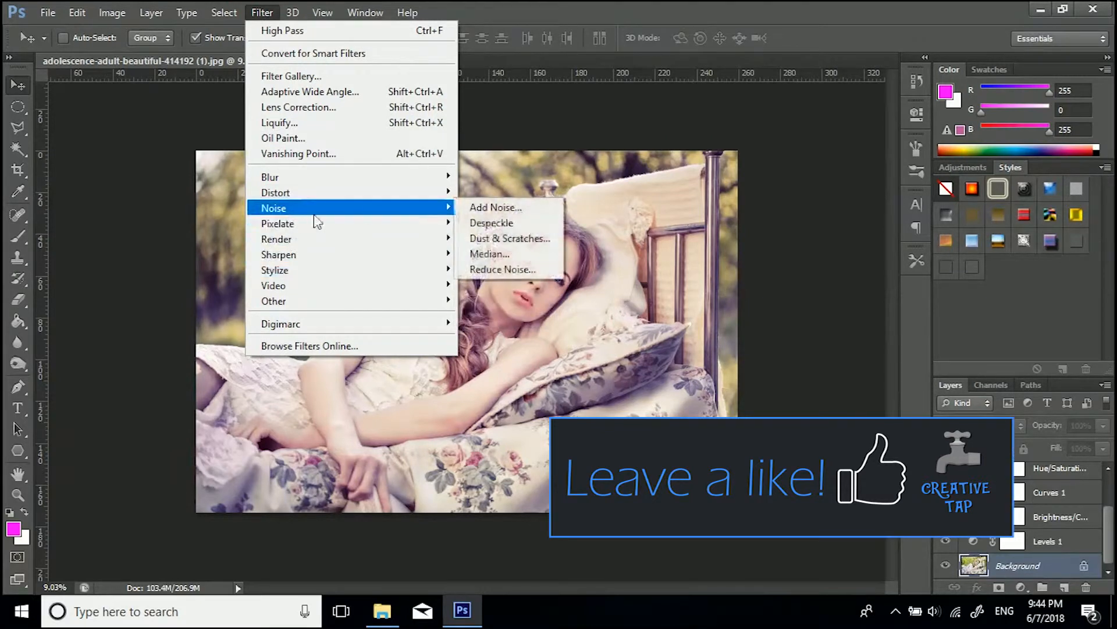
click(501, 212)
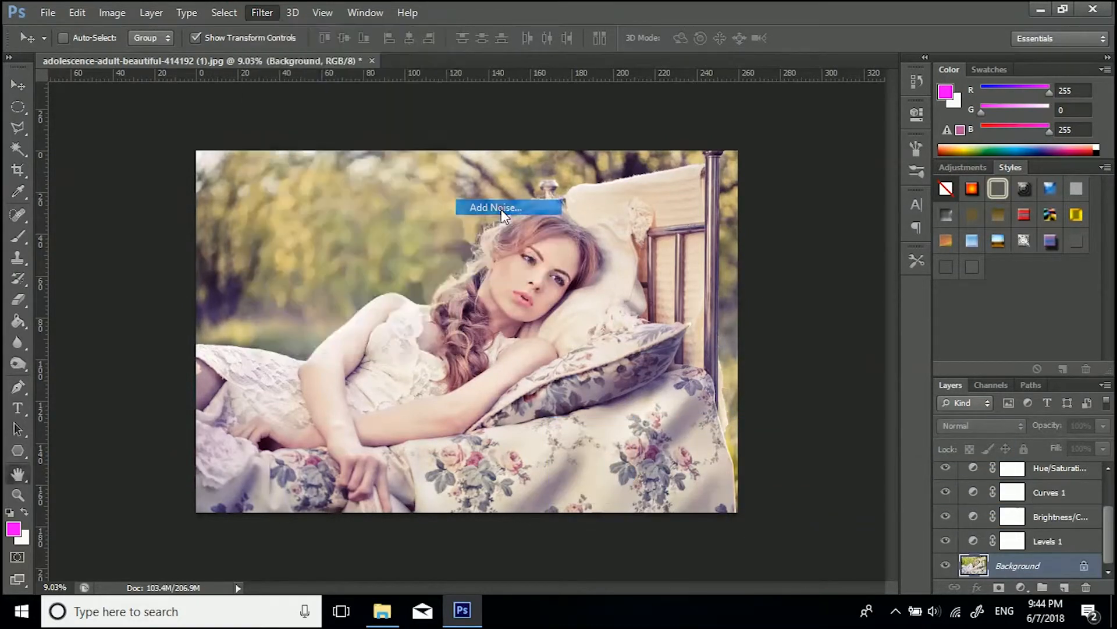
drag(526, 93, 811, 105)
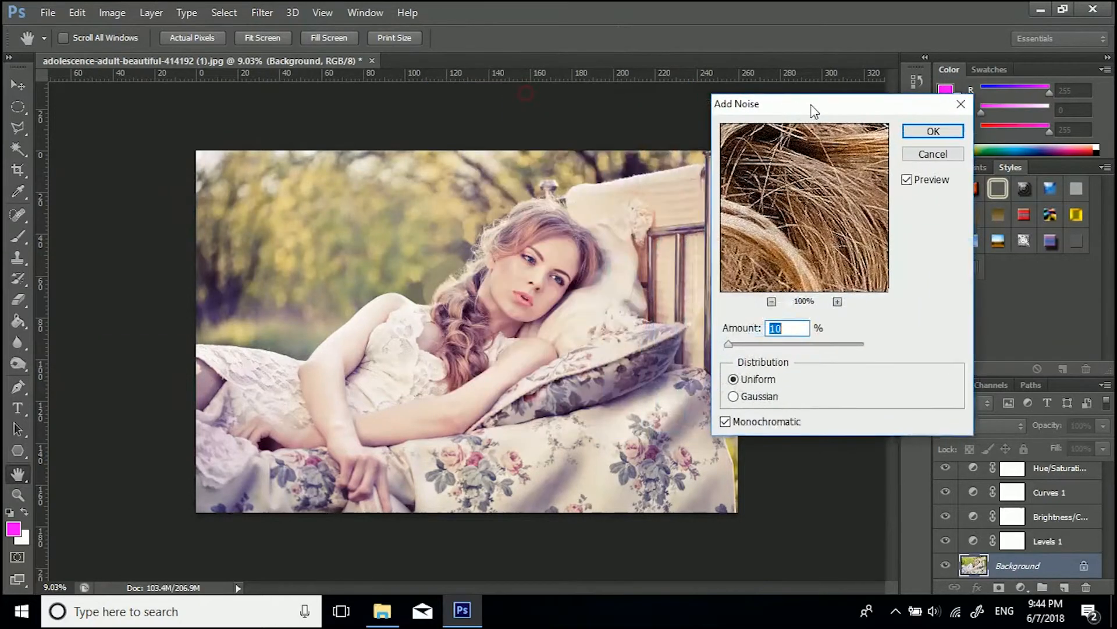
click(726, 422)
click(725, 422)
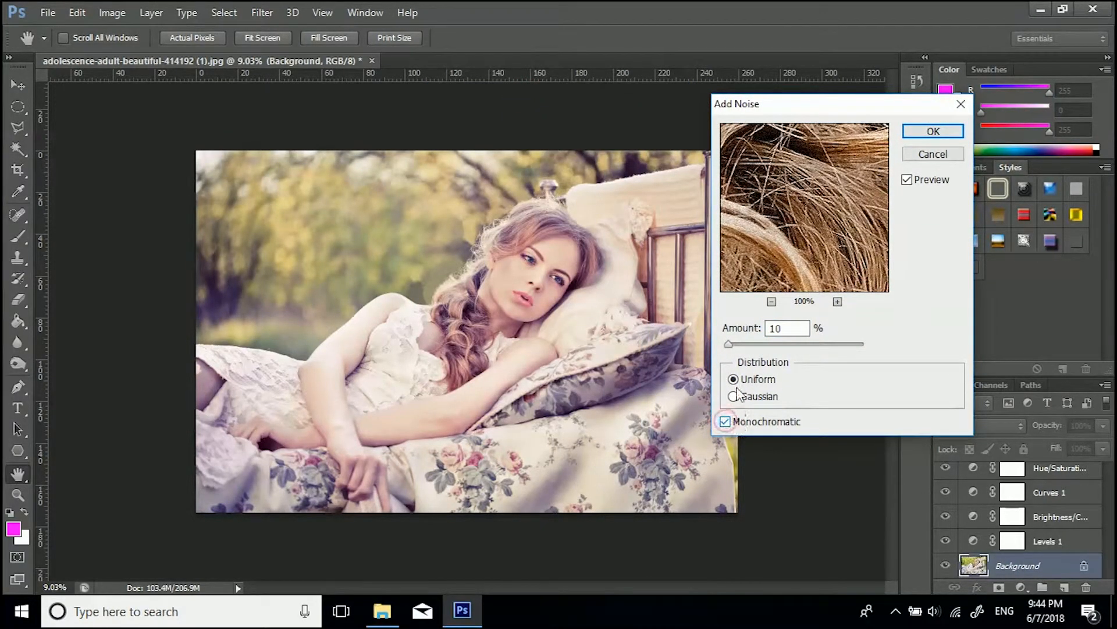
Step: Preview the noise on the woman's face, apply the filter to the Background layer and examine the grain up close
click(529, 271)
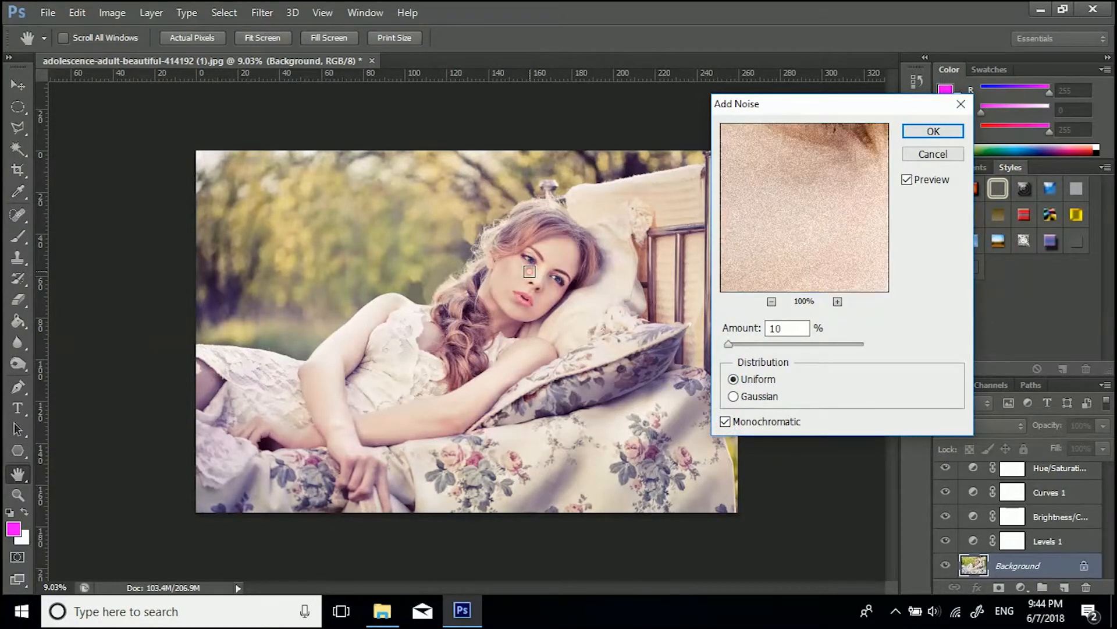
click(907, 180)
click(553, 225)
click(552, 247)
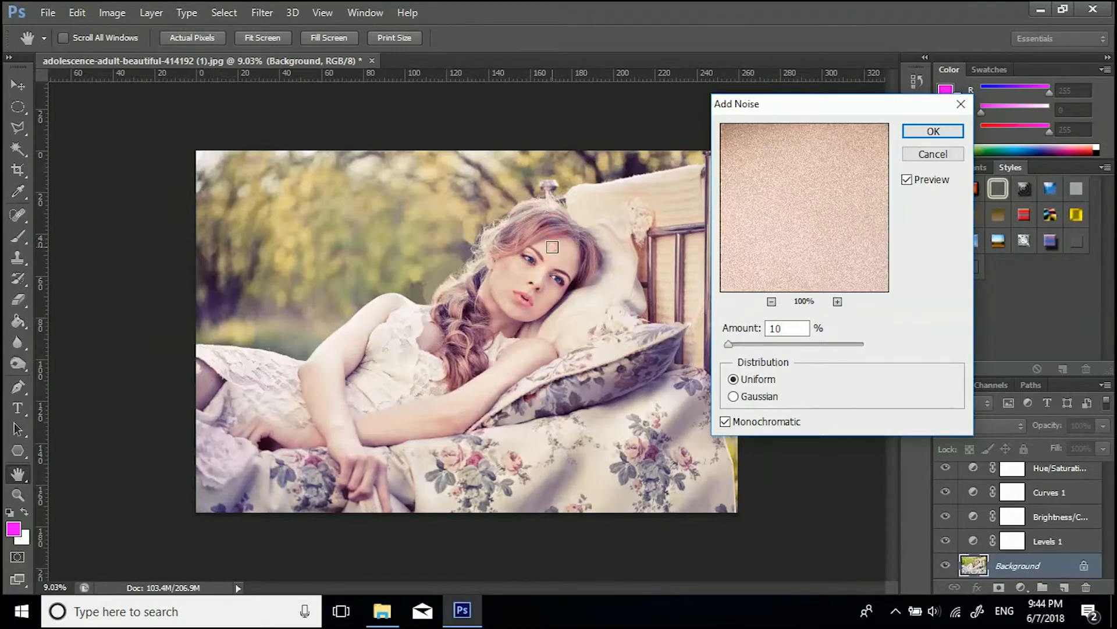
click(923, 135)
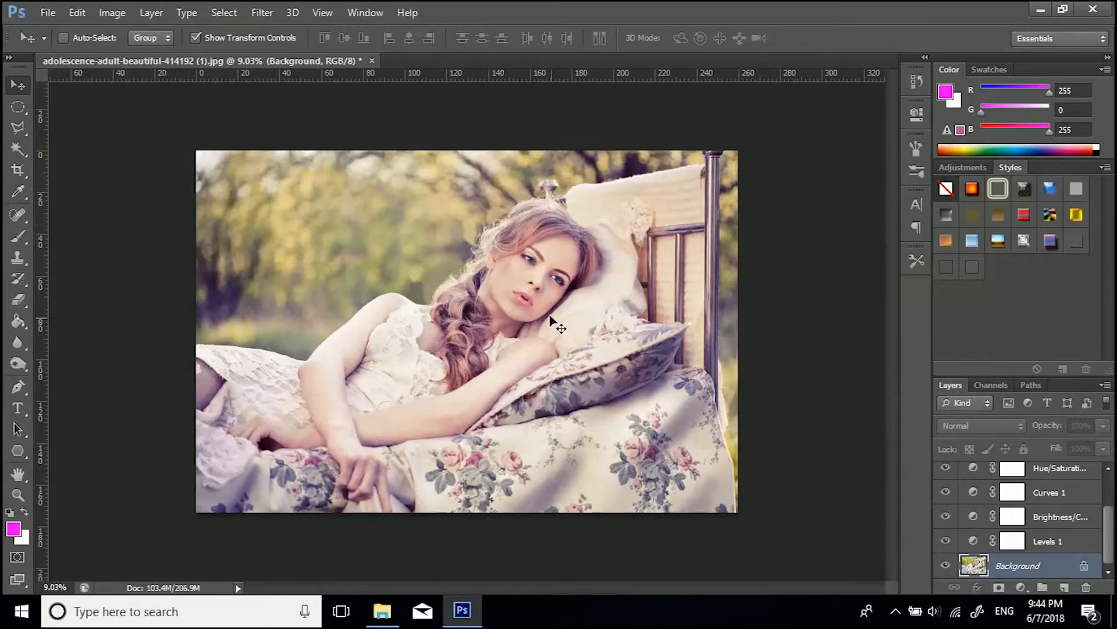
scroll(545, 263, up, 2)
scroll(547, 266, up, 6)
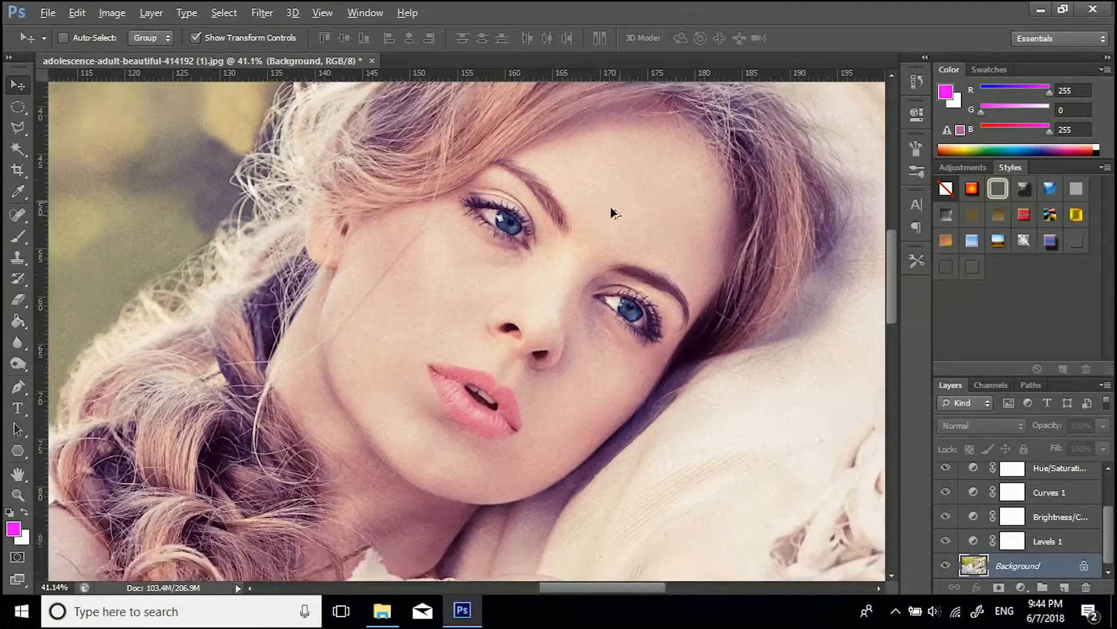
Step: Examine the noise grain on the woman's forehead and eyes up close, and return to the whole photo
scroll(661, 242, up, 3)
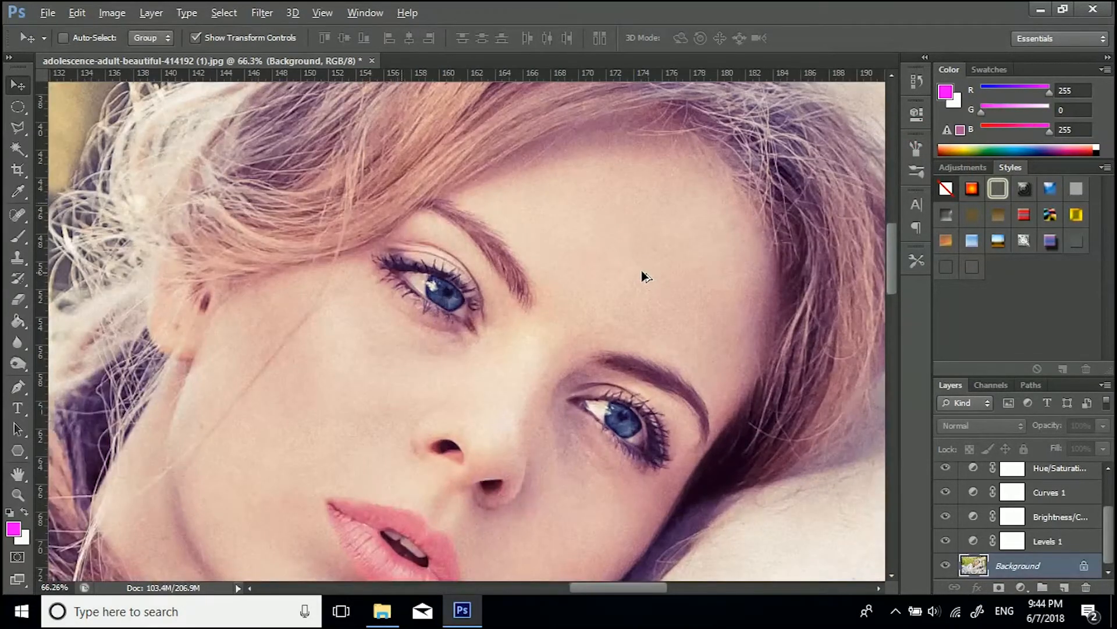
scroll(635, 276, up, 2)
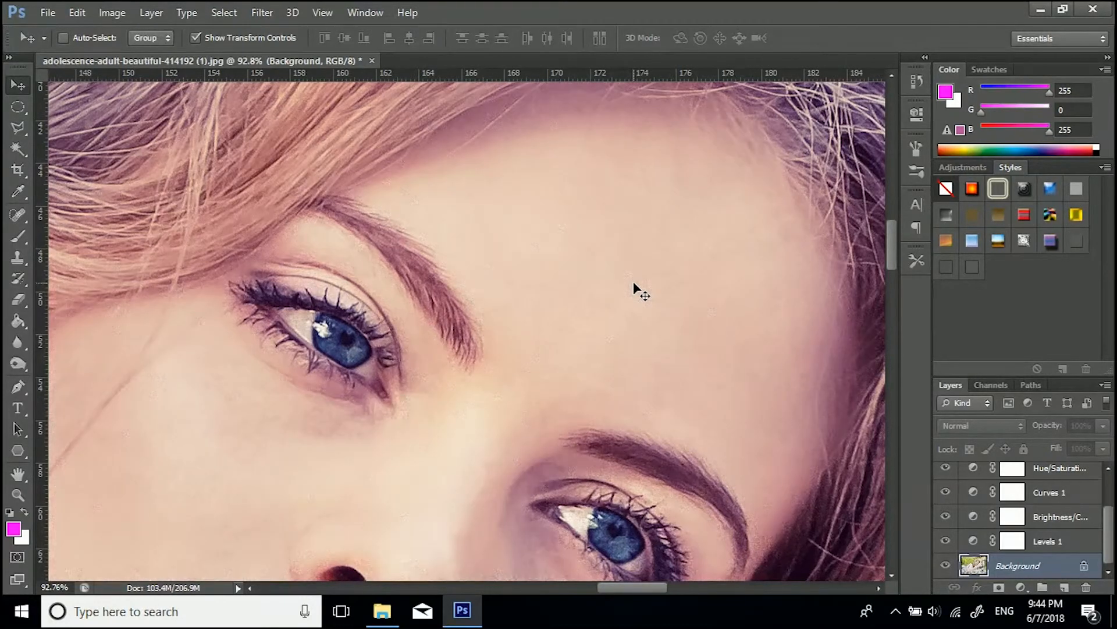
scroll(571, 266, down, 10)
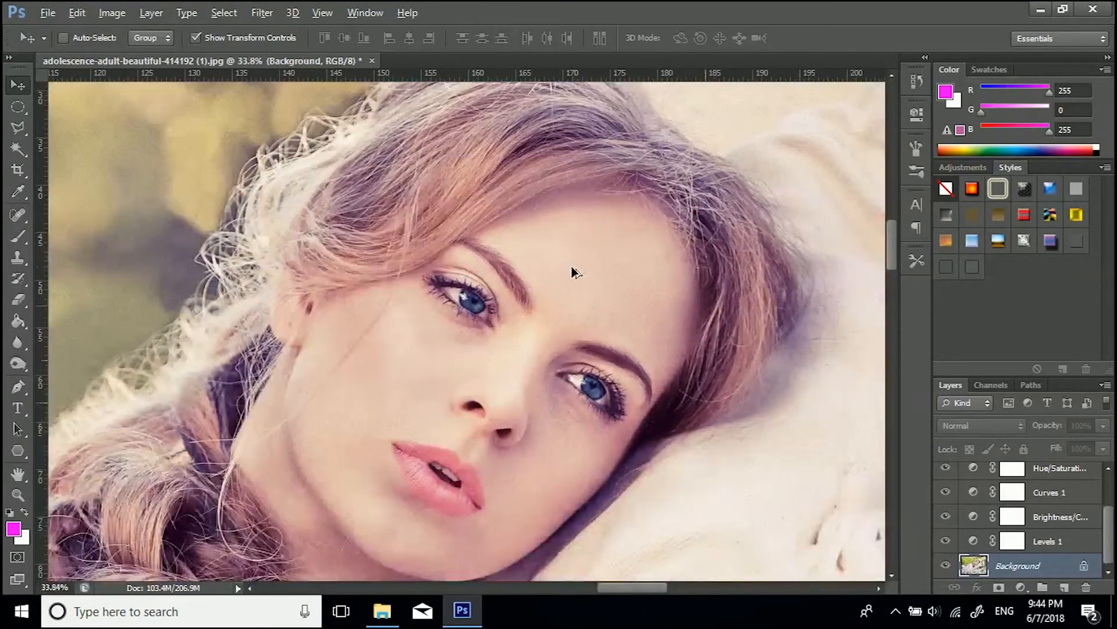
scroll(571, 267, down, 3)
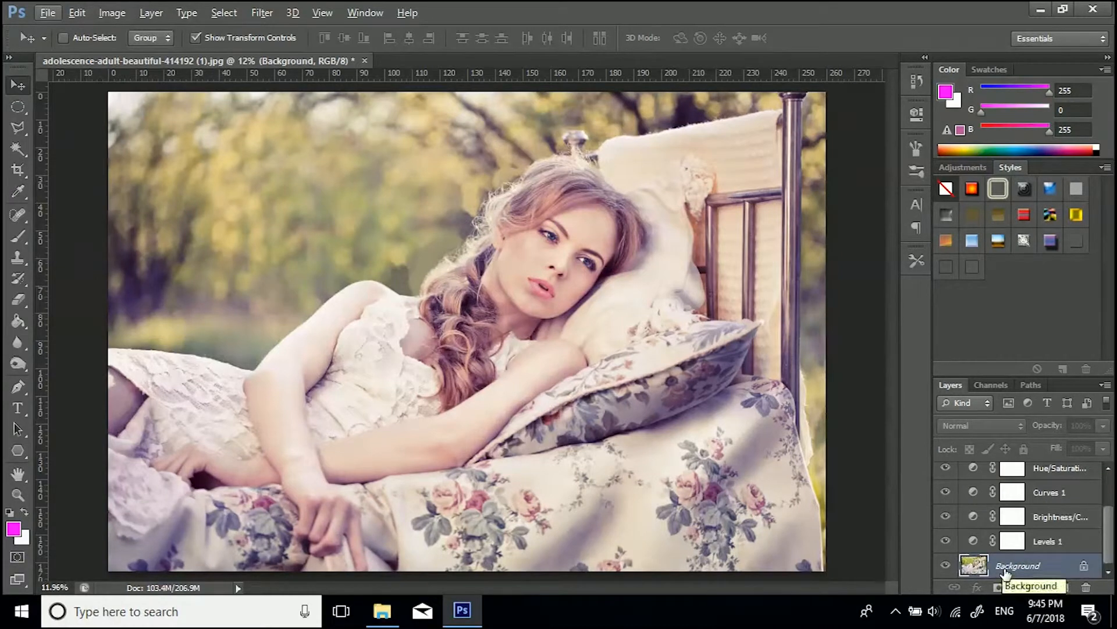
key(alt)
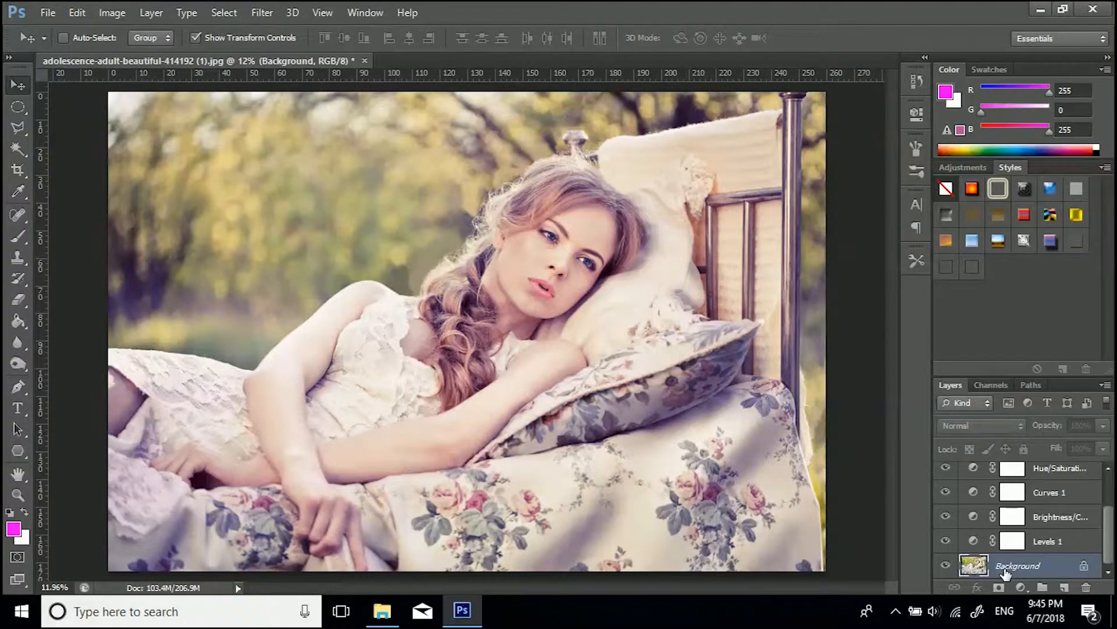
Step: Try a custom Lens Correction vignette on the Background layer with Amount -100 and Midpoint +45, and undo it
key(ctrl+shift+r)
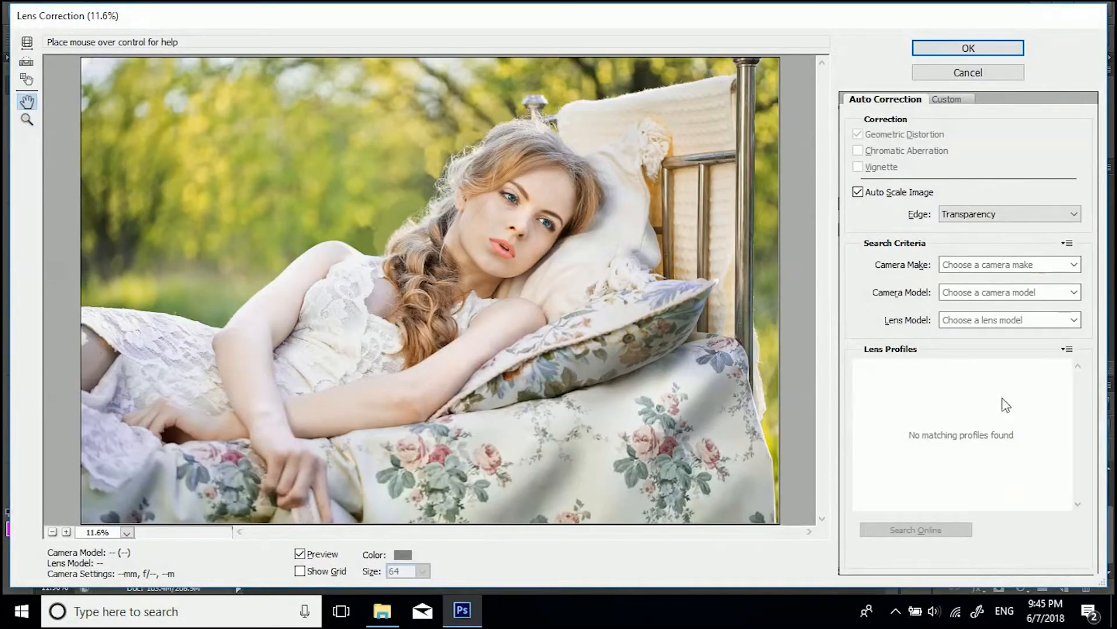
click(955, 105)
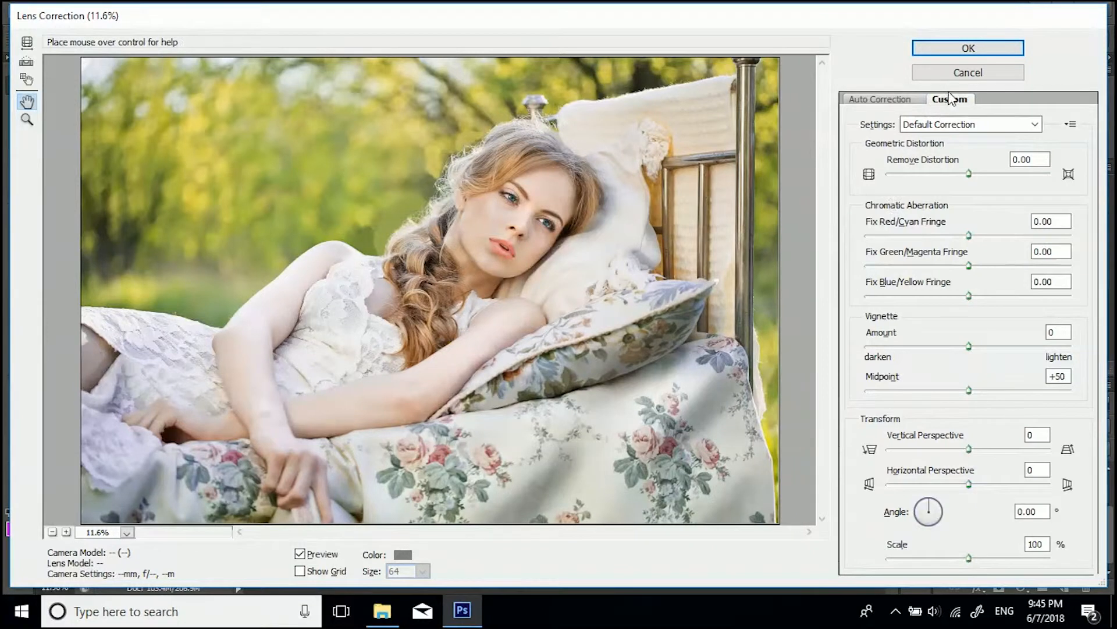
drag(969, 346, 847, 356)
mouse_move(969, 389)
mouse_down()
mouse_move(926, 397)
mouse_move(961, 398)
mouse_up()
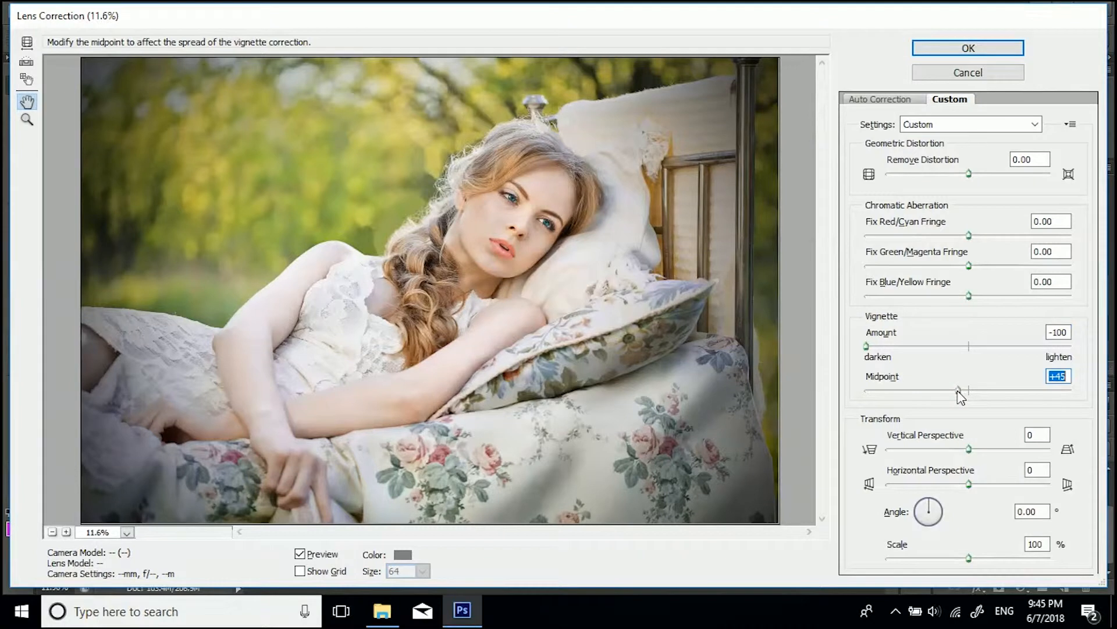
click(989, 49)
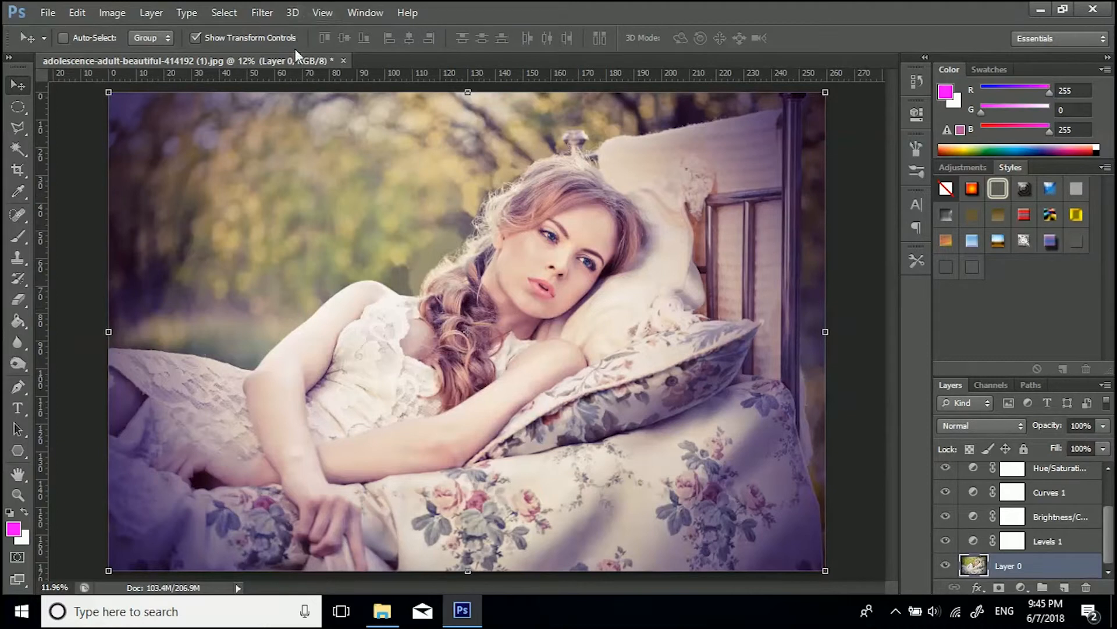
key(ctrl+z)
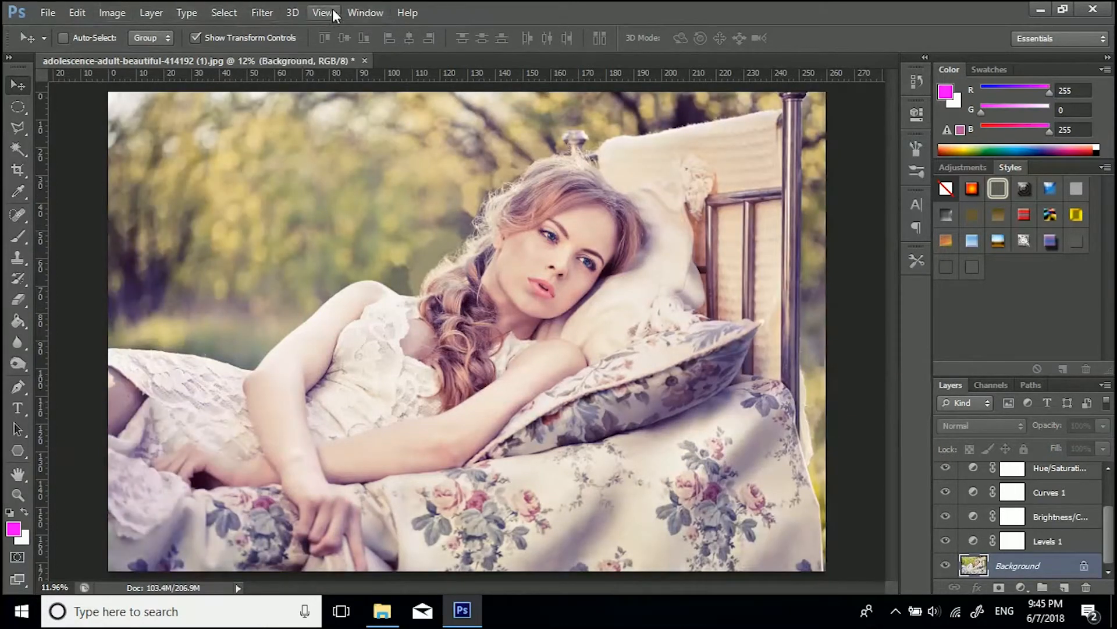
Step: Apply a custom Lens Correction to the Background layer with the vignette Amount set to -55
key(shift+ctrl+r)
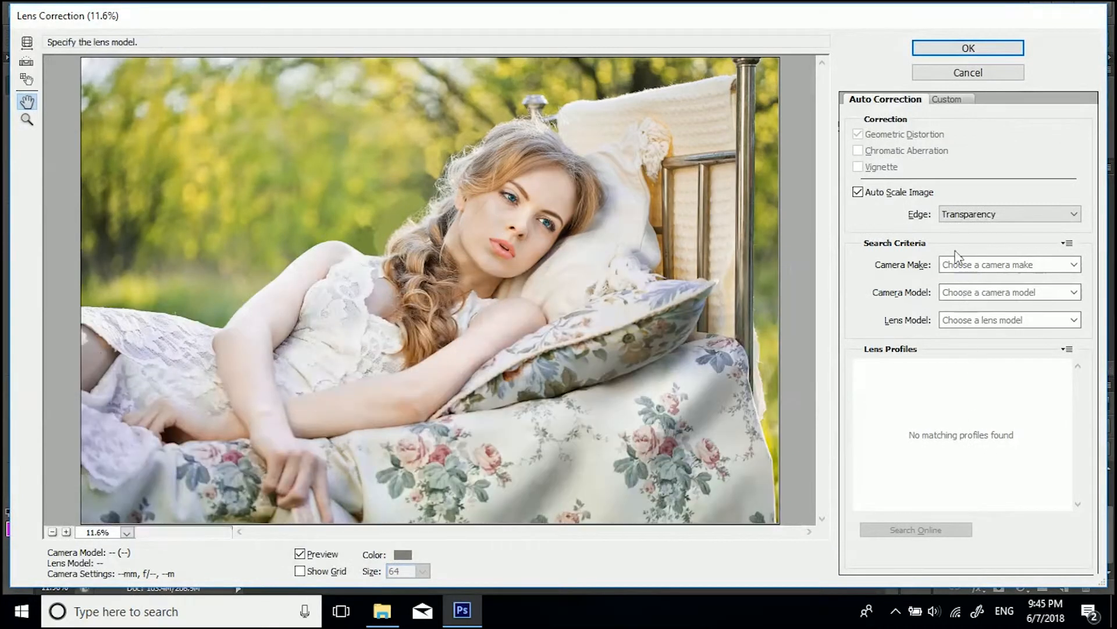
click(946, 98)
drag(921, 345, 913, 344)
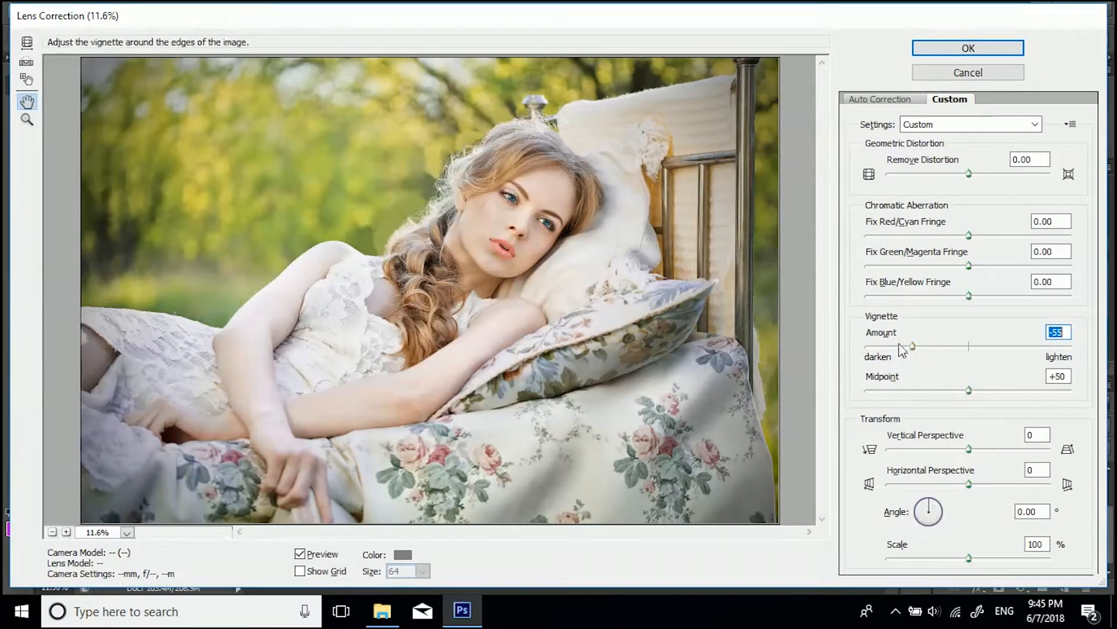
click(951, 54)
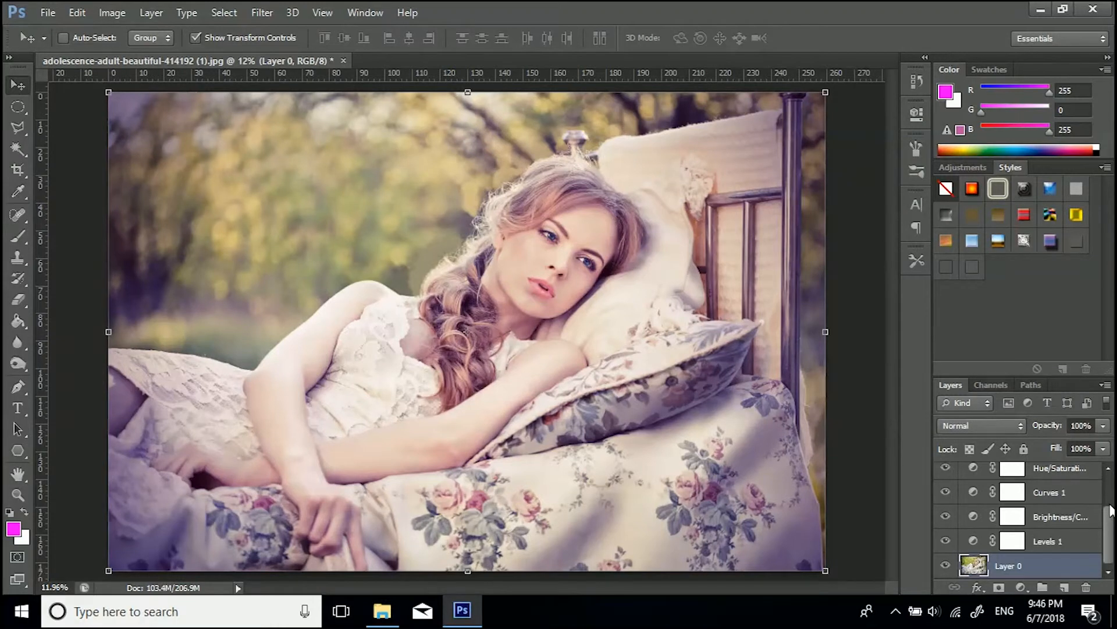
Step: Make the Background copy Overlay layer visible, comparing the photo with and without it and checking the woman's face up close
scroll(1052, 497, up, 3)
click(1018, 478)
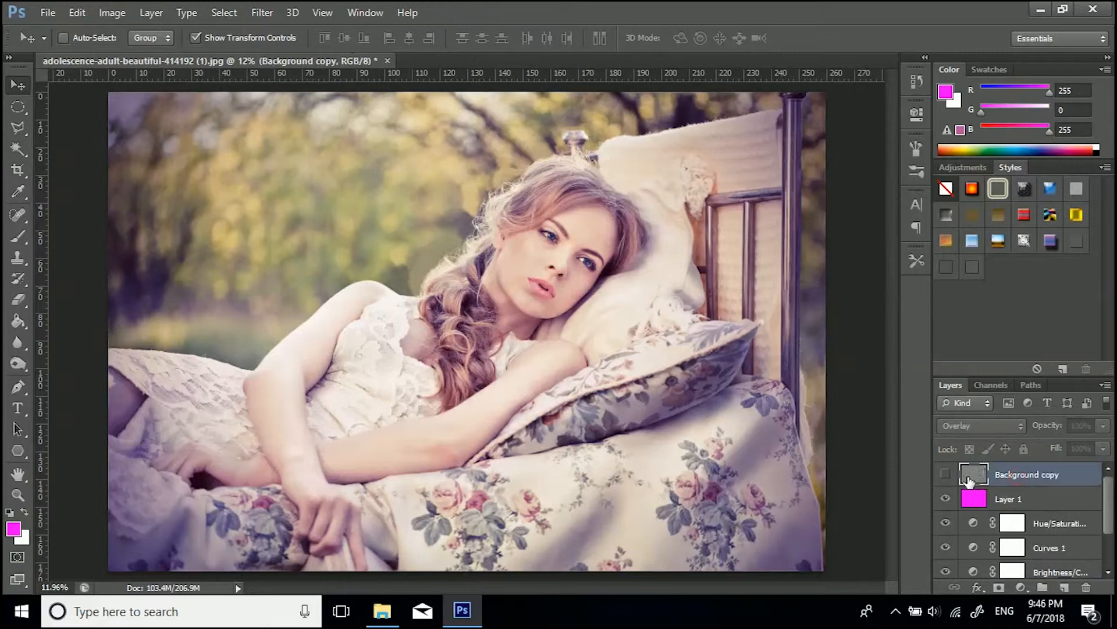
click(945, 474)
click(945, 474)
click(945, 474)
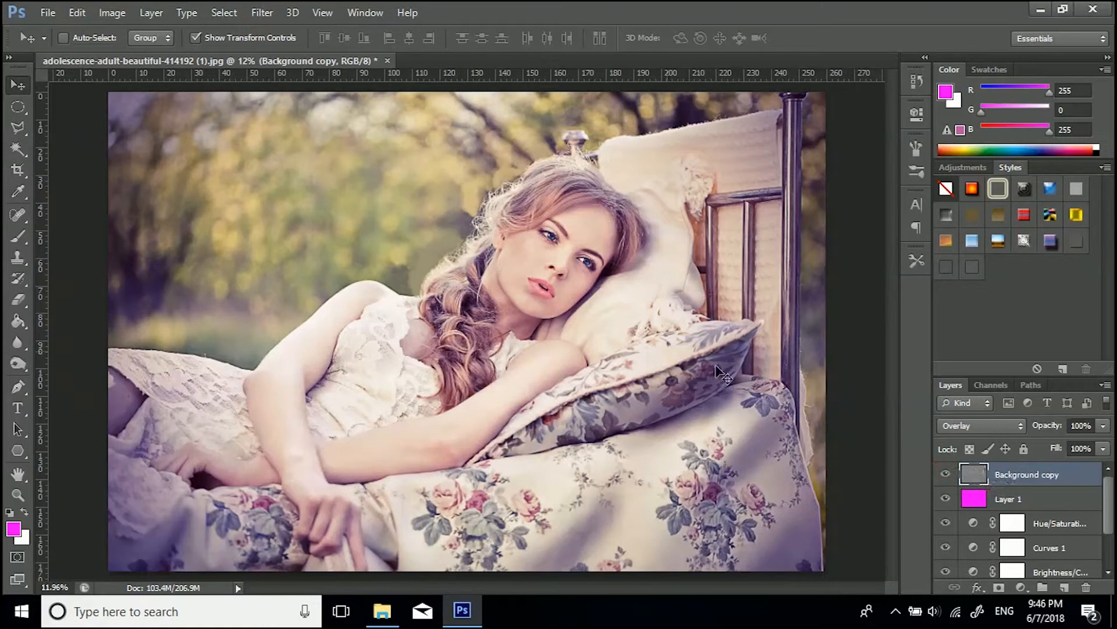
click(946, 475)
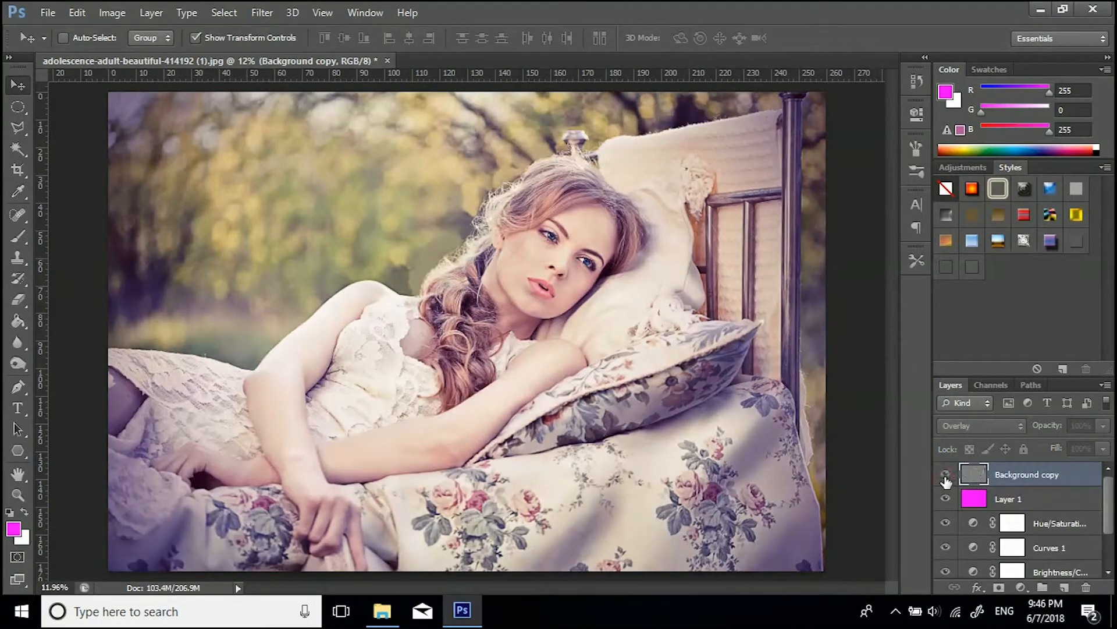
click(945, 474)
scroll(614, 302, up, 4)
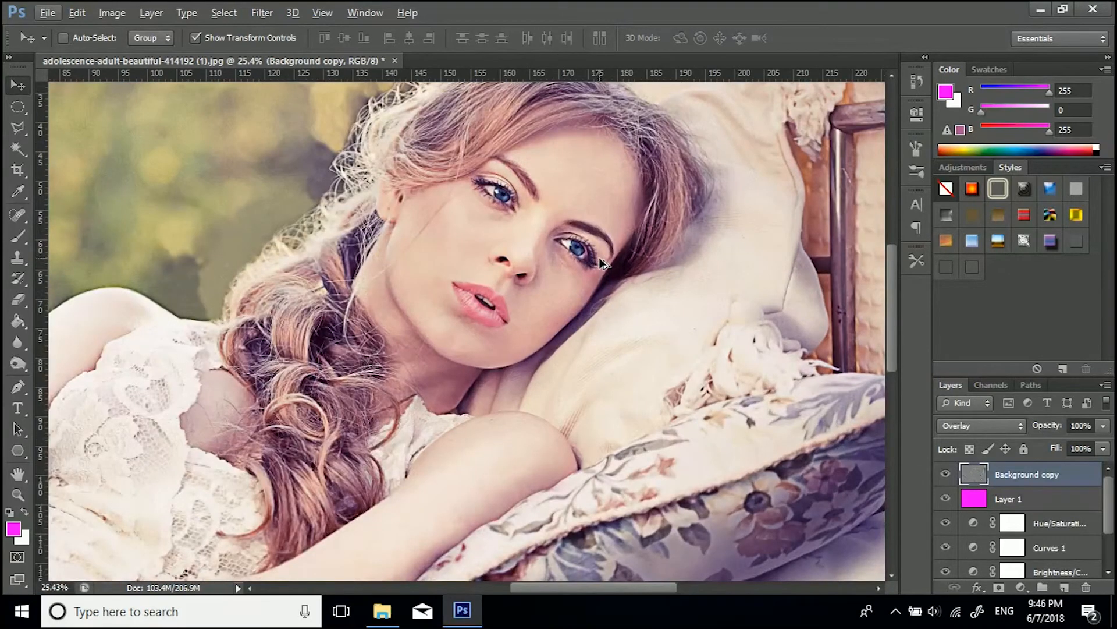
scroll(599, 258, down, 4)
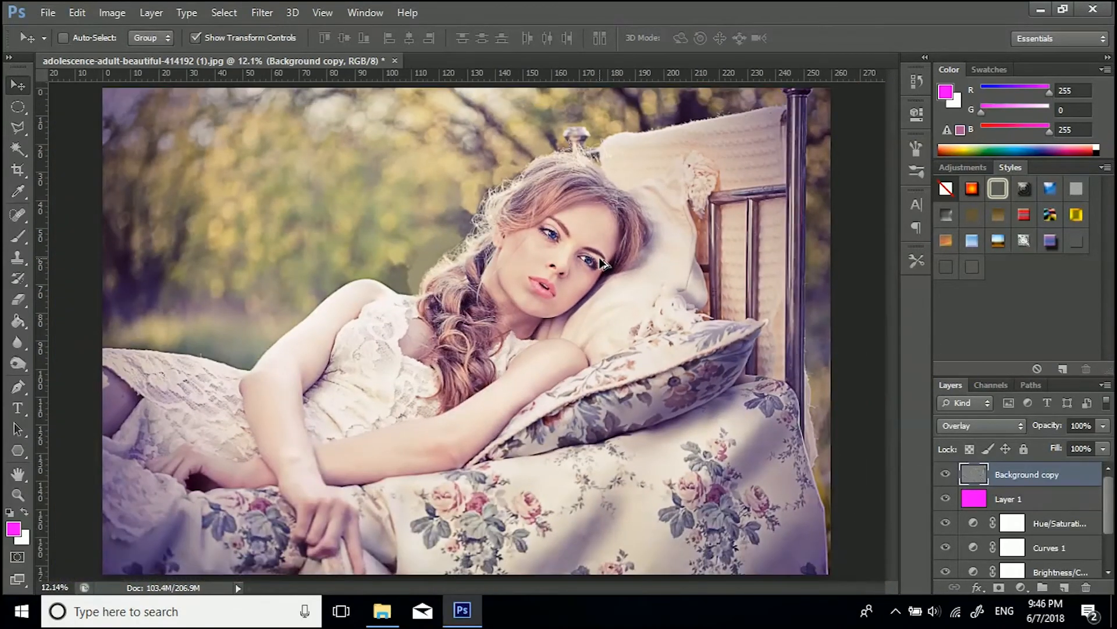
Step: Set the opacity of the magenta Layer 1 to 6%
click(1011, 502)
click(1079, 427)
key(Return)
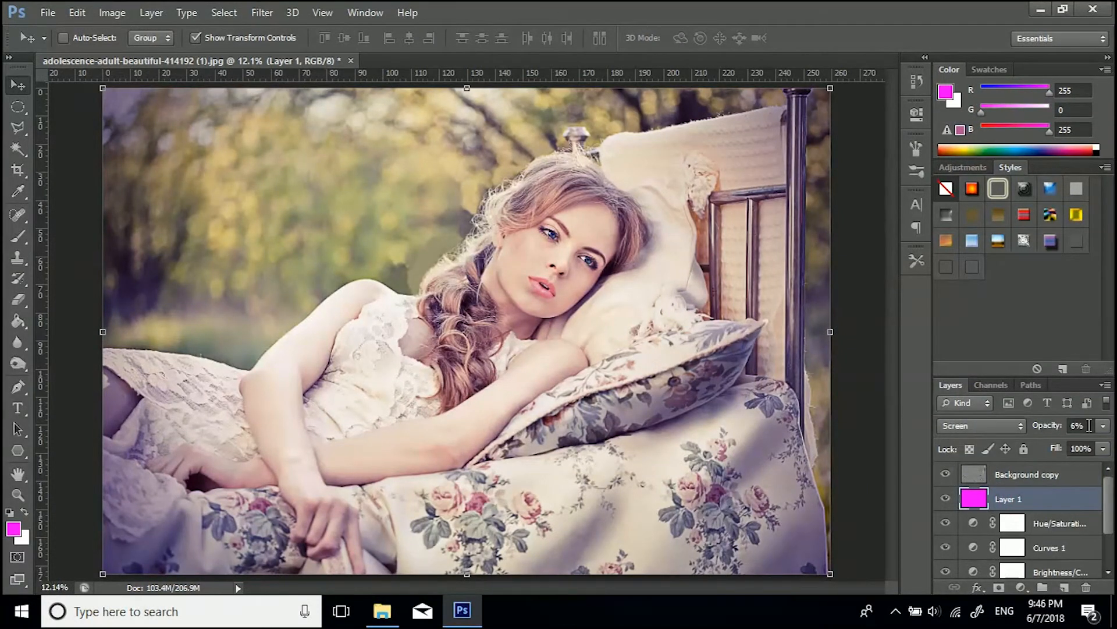